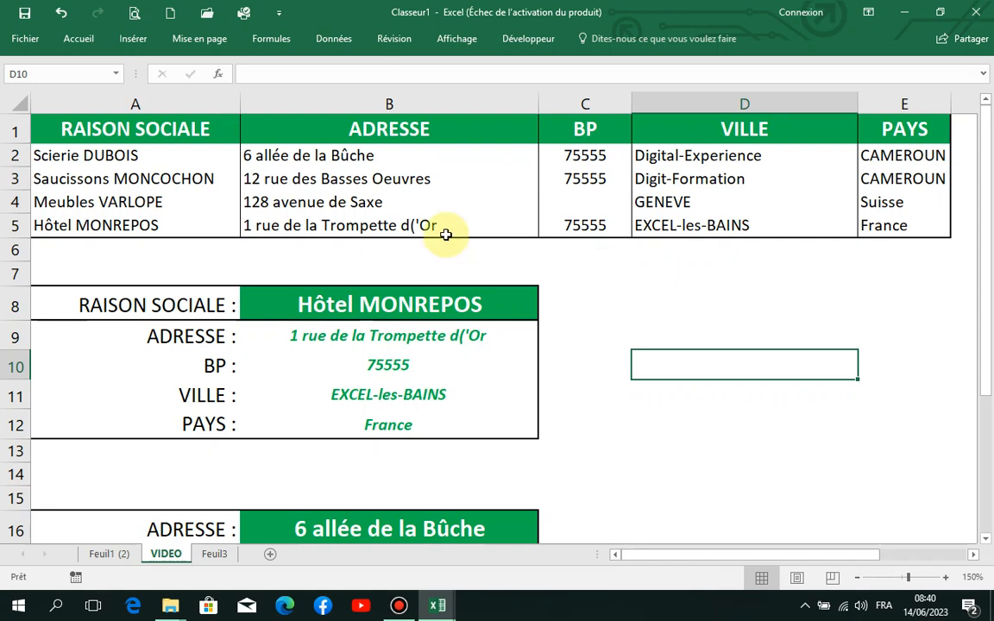
- Test the RAISON SOCIALE selector in B8 with Meubles VARLOPE and Saucissons MONCOCHON, ending on Scierie DUBOIS
left_click(397, 303)
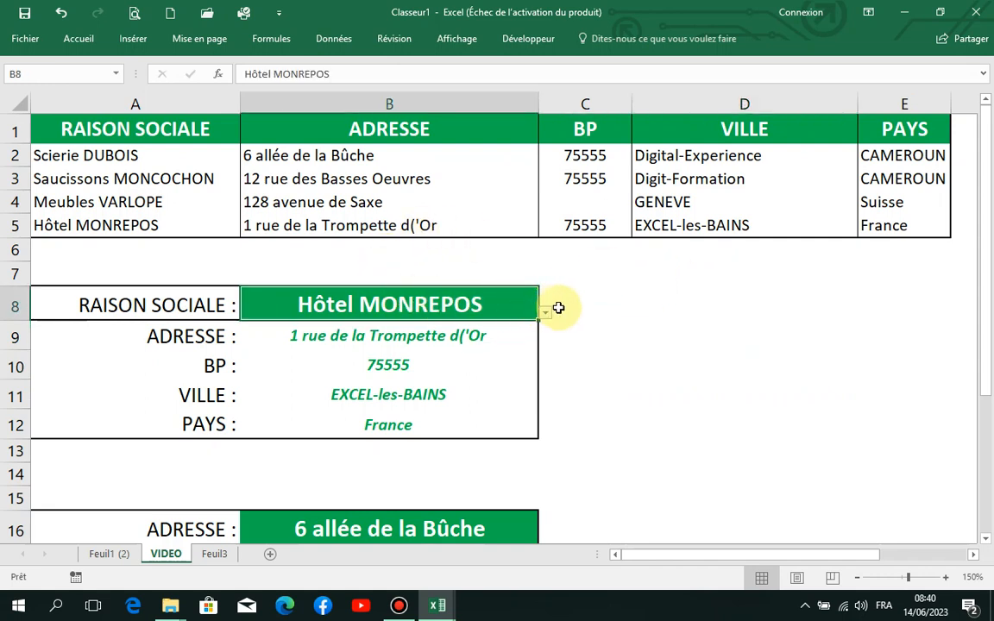
left_click(547, 313)
left_click(434, 361)
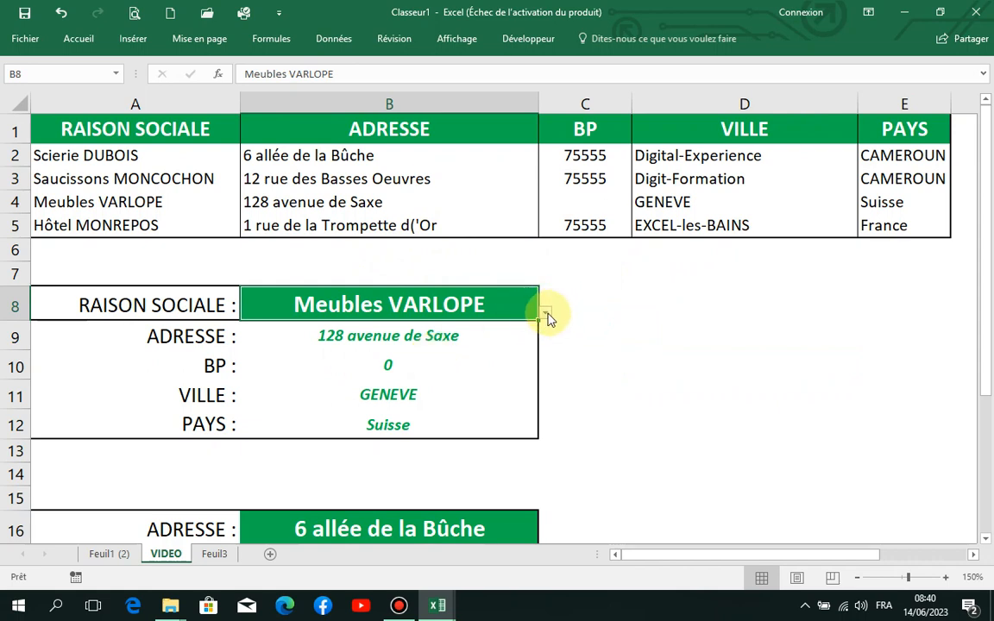
left_click(547, 313)
left_click(436, 345)
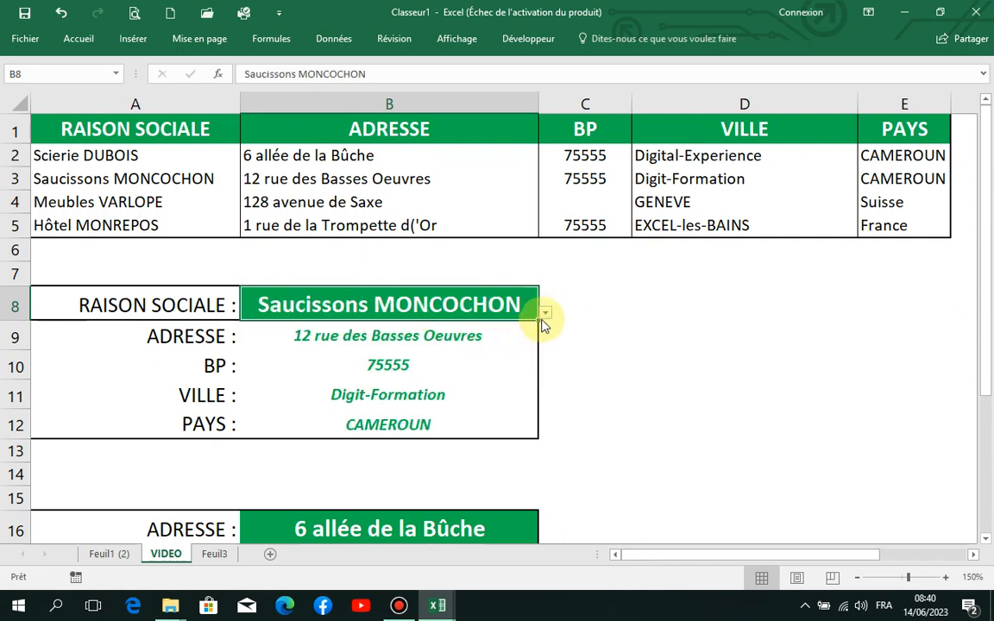
left_click(546, 314)
left_click(388, 362)
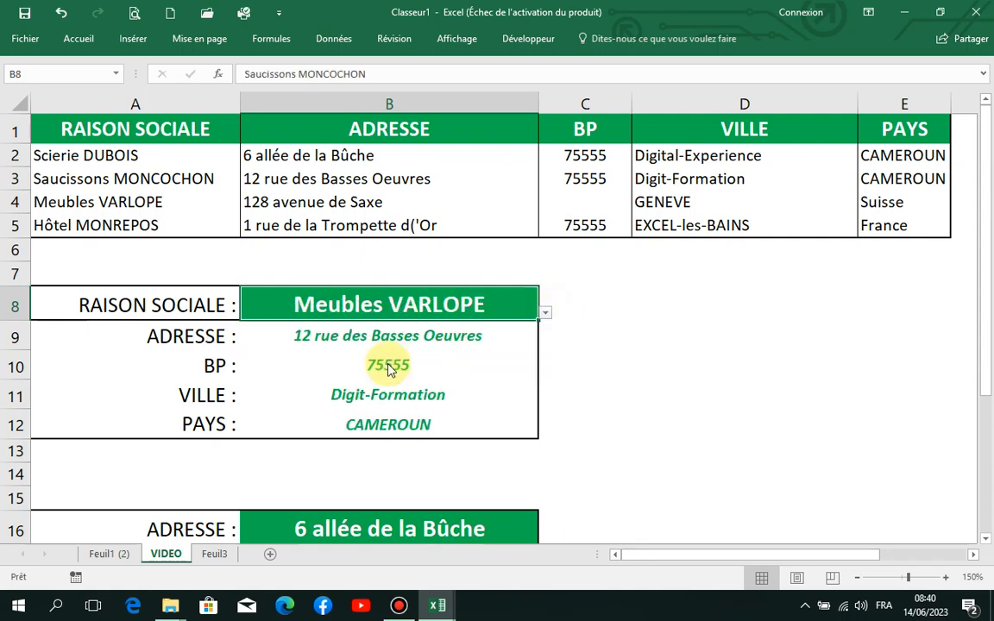
left_click(547, 313)
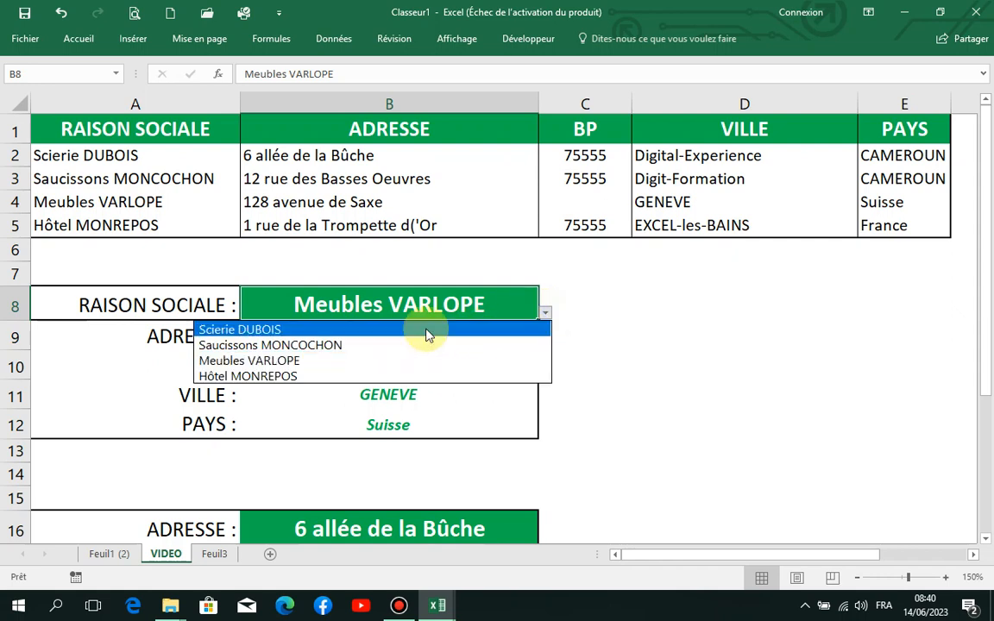
left_click(384, 329)
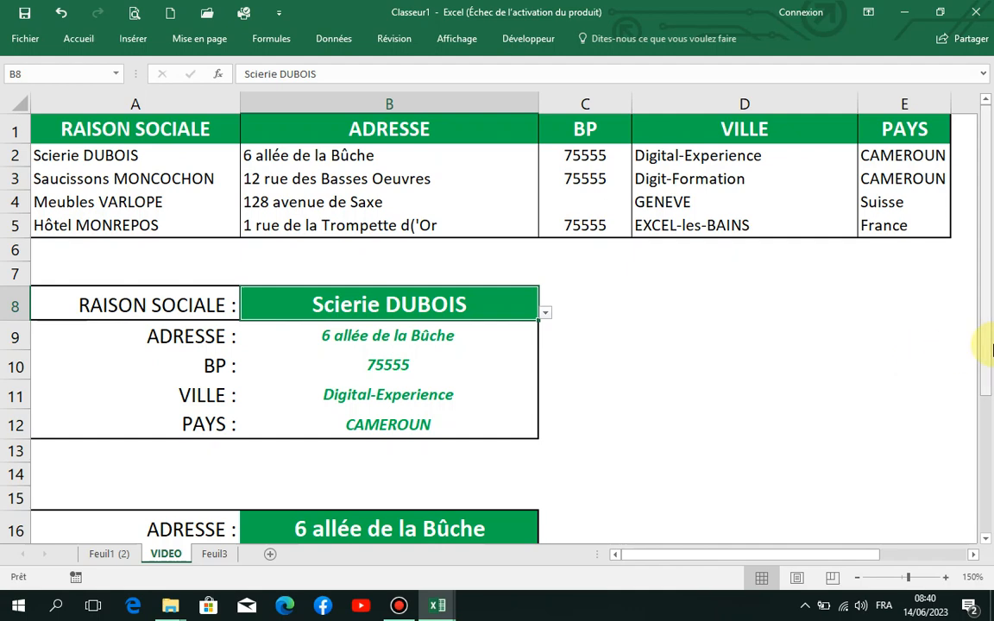
- Start a RECHERCHEV formula in B17 of the lower form, using $B$16 as the lookup value
left_click_drag(988, 322, 987, 388)
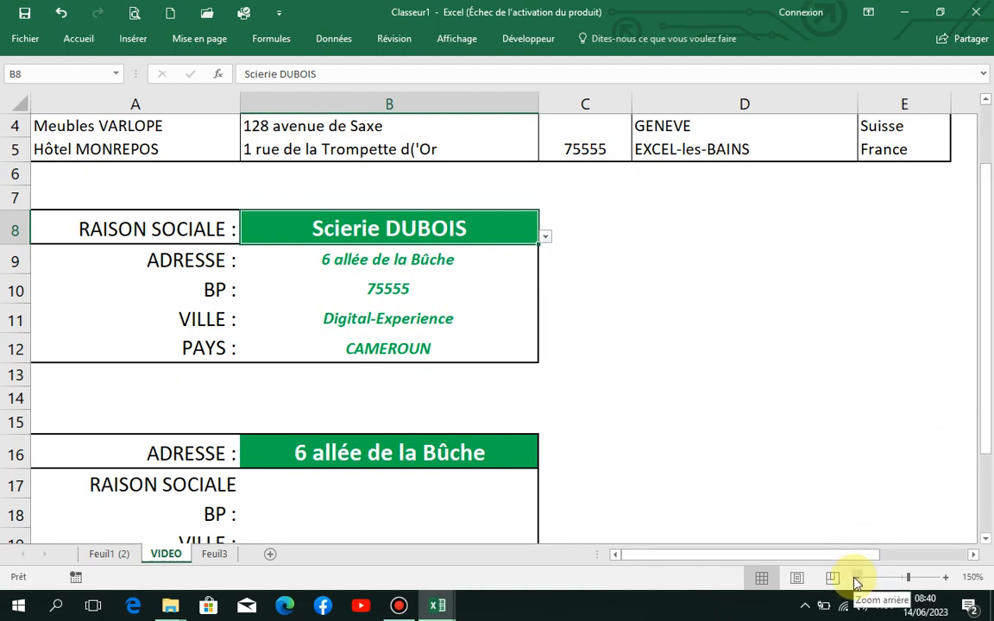
left_click(857, 578)
left_click(857, 578)
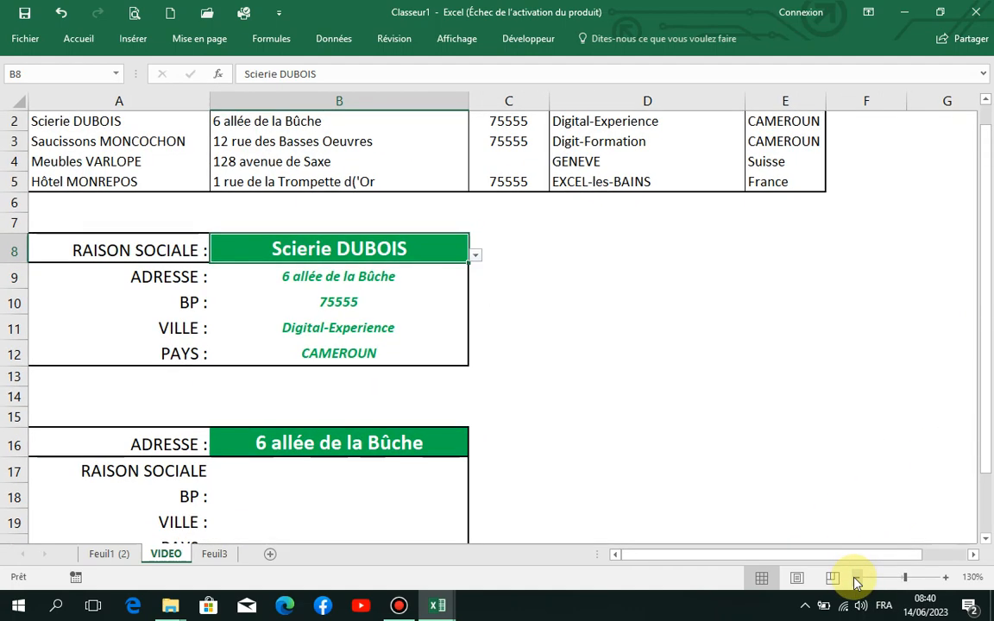
left_click(857, 579)
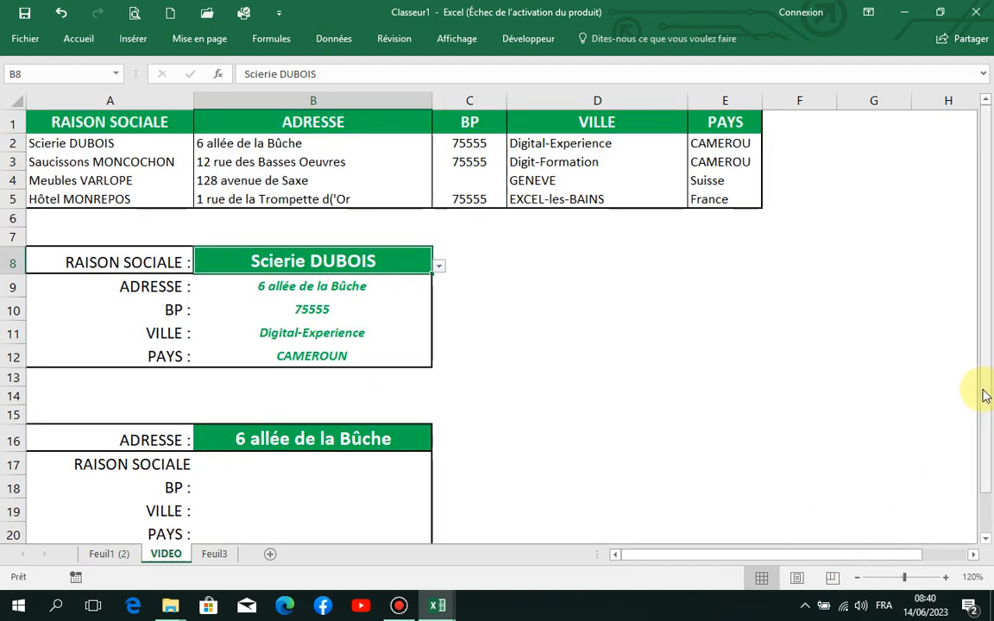
left_click_drag(987, 395, 989, 364)
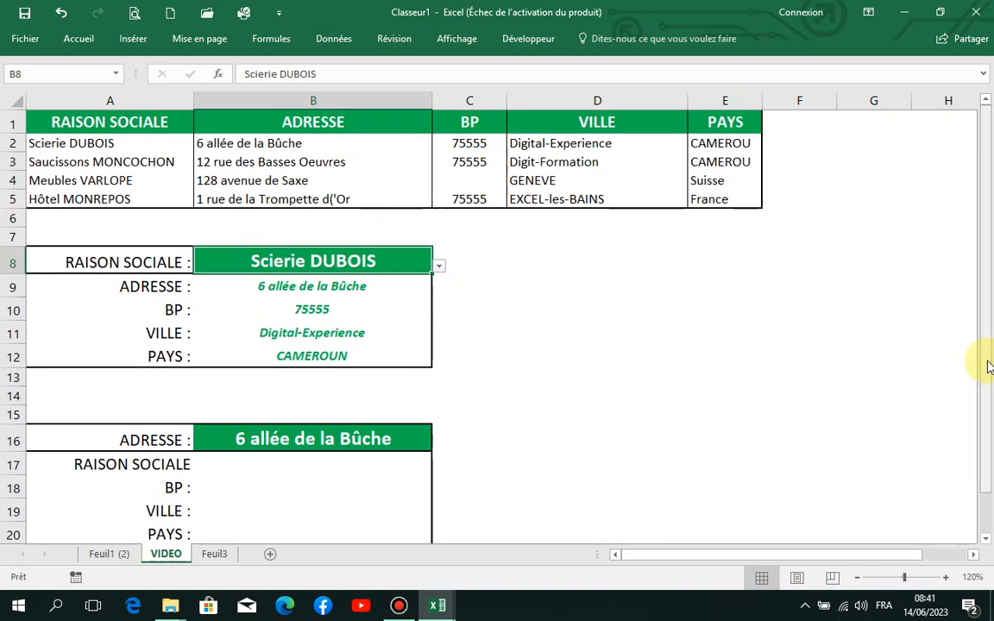
left_click(322, 465)
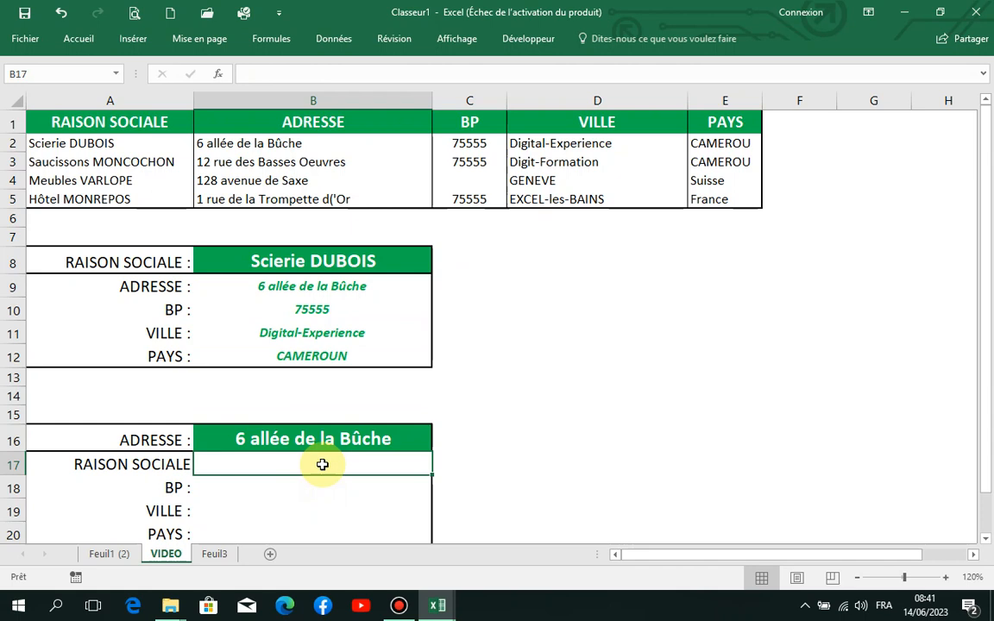
type("=rech")
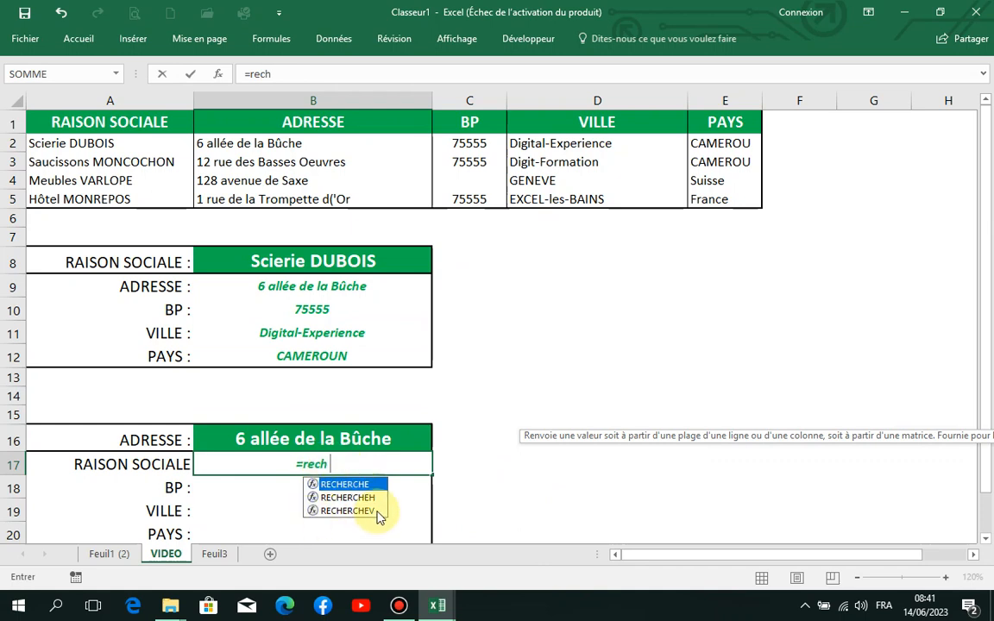
double_click(377, 511)
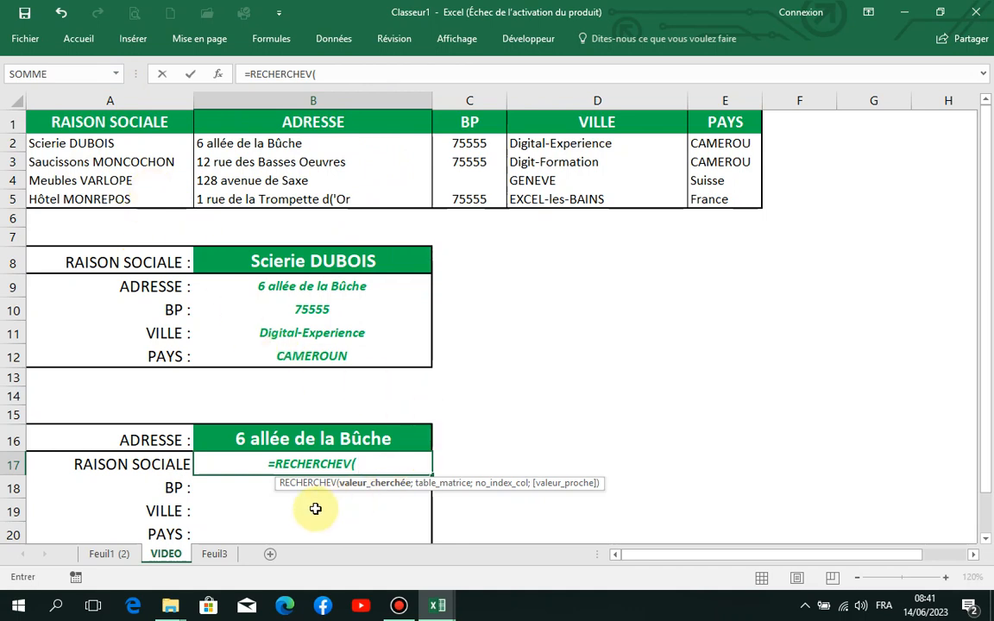
left_click(327, 442)
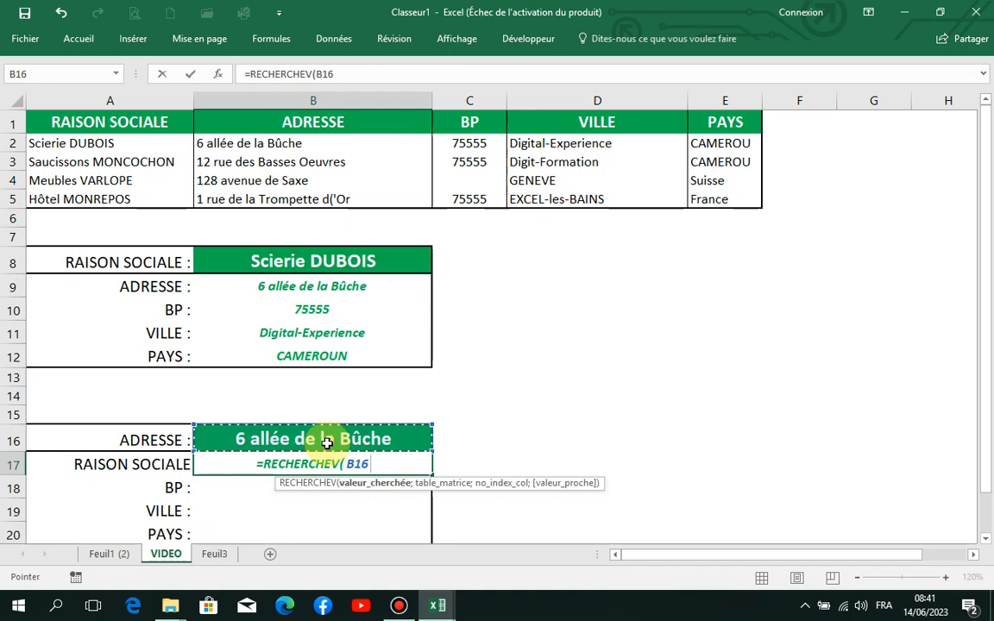
key("F4")
type(";")
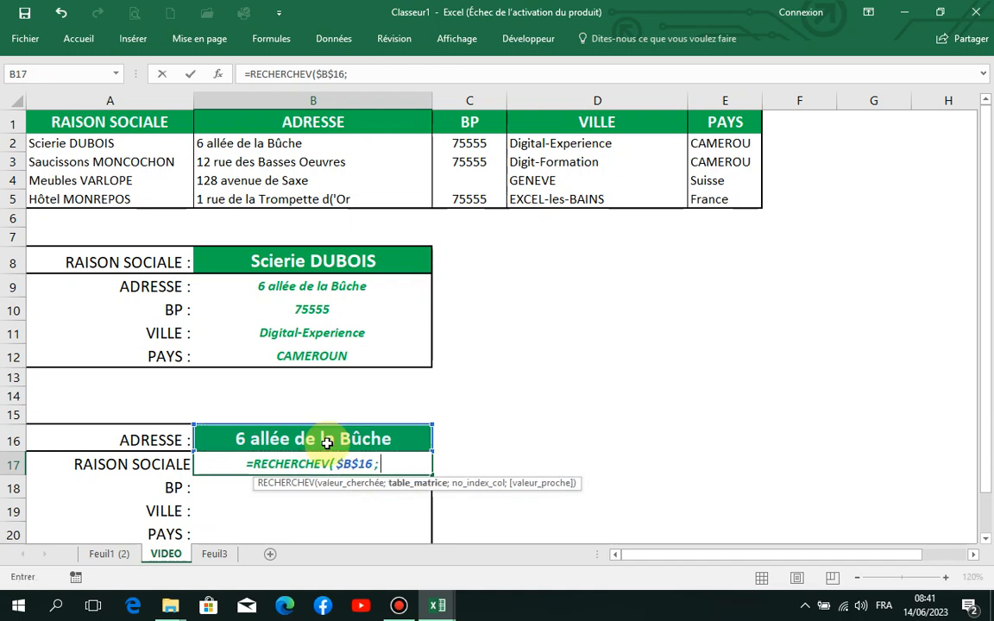
type("bd")
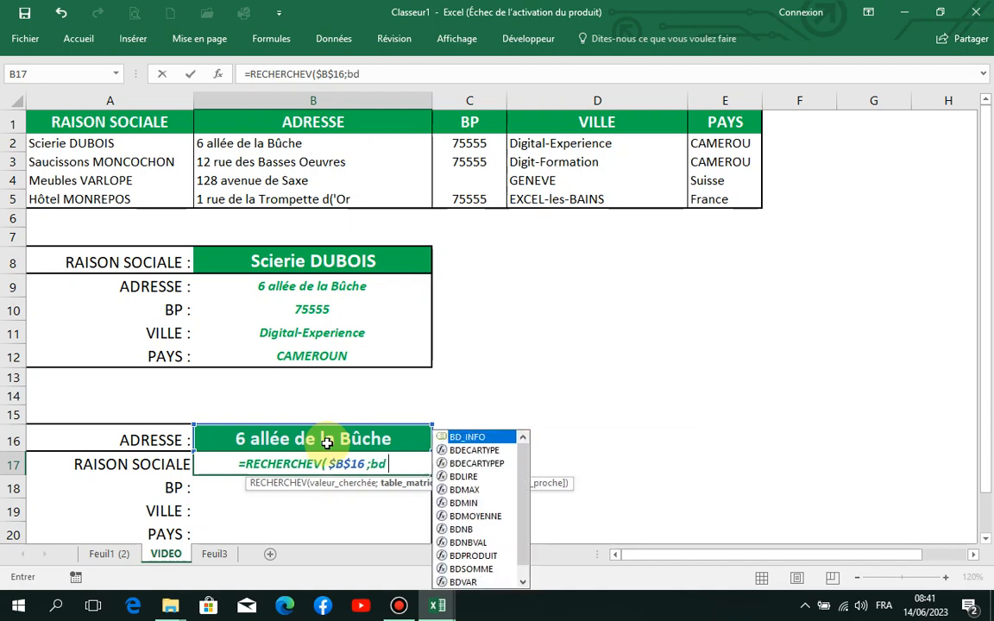
- Complete the RECHERCHEV formula with BD_INFO as the table, column 1 and match type 0, and enter it
double_click(485, 437)
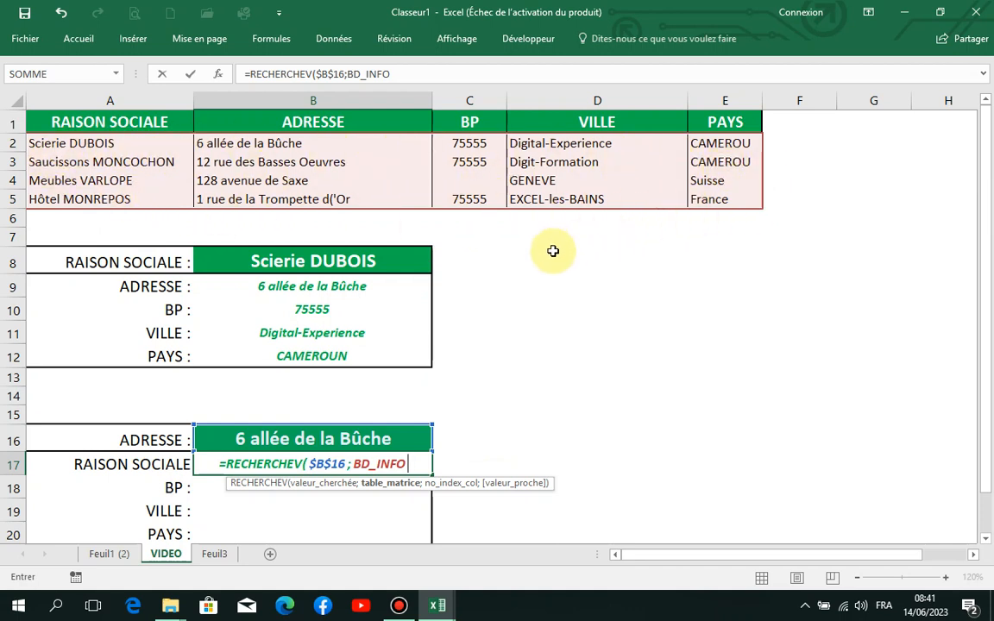
type(";")
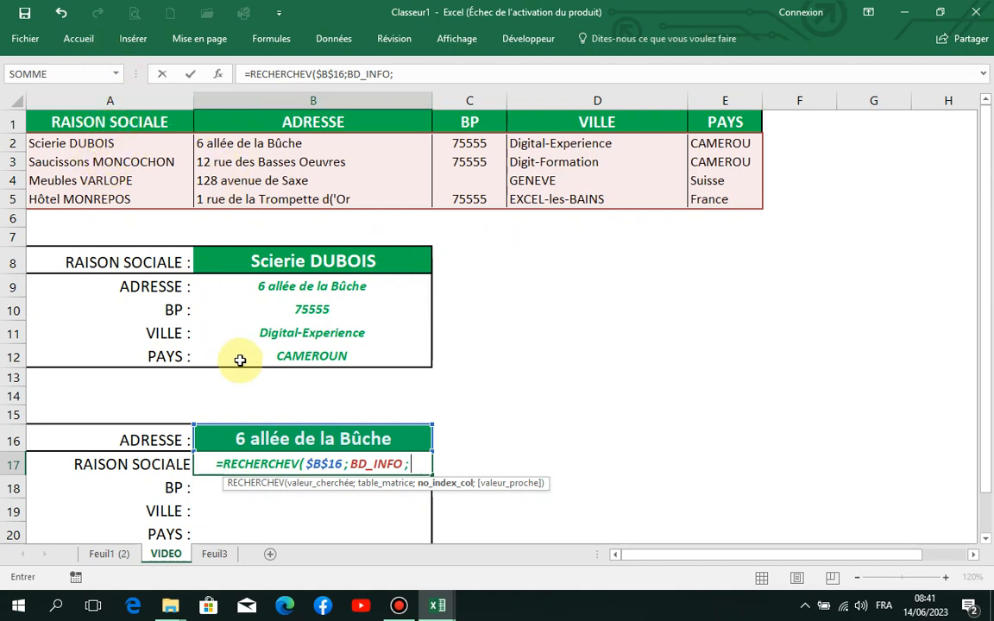
type("1")
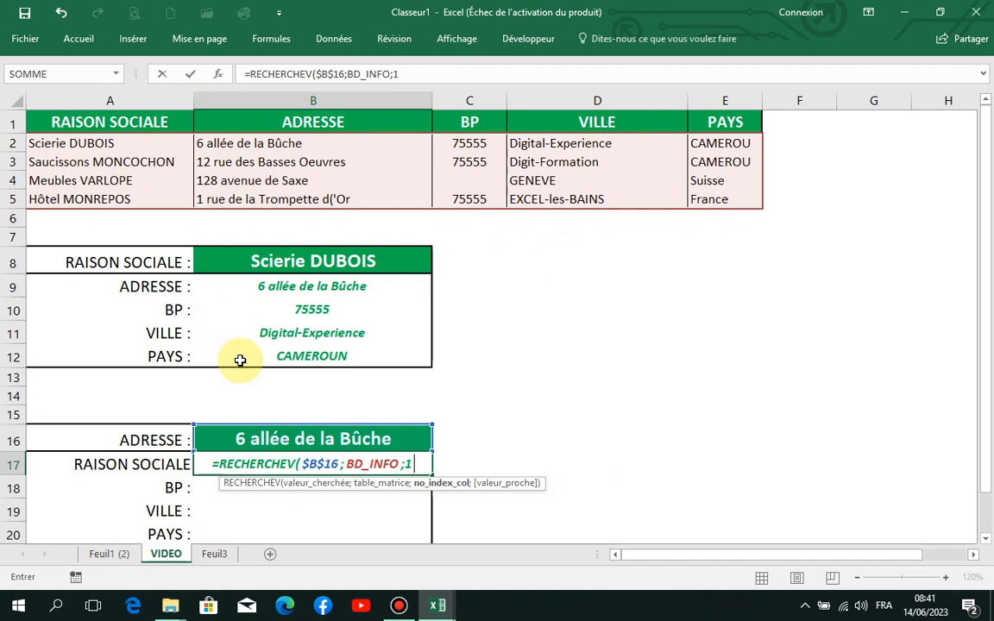
type(";0")
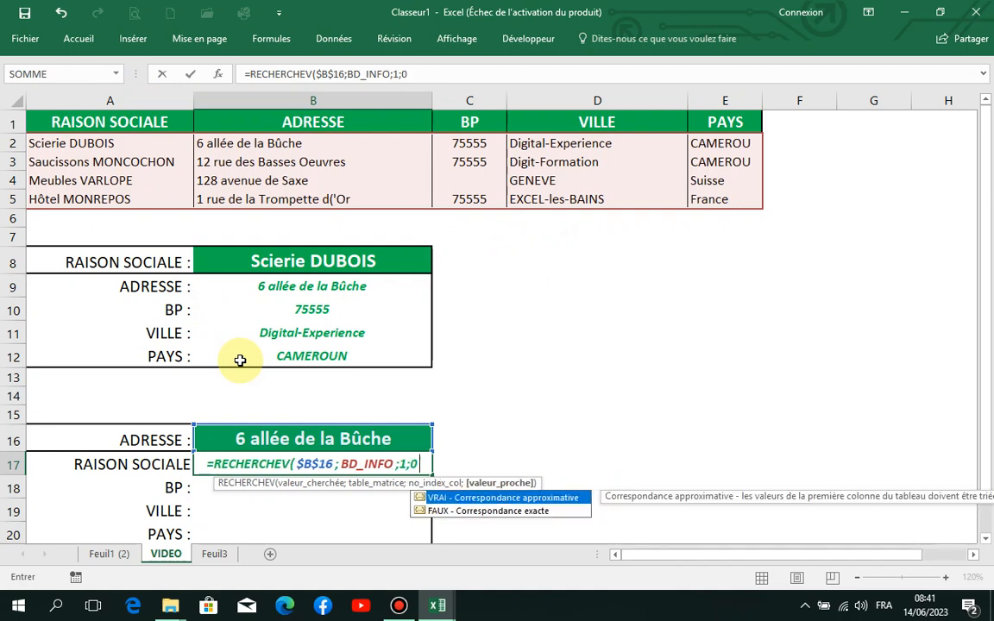
type(")")
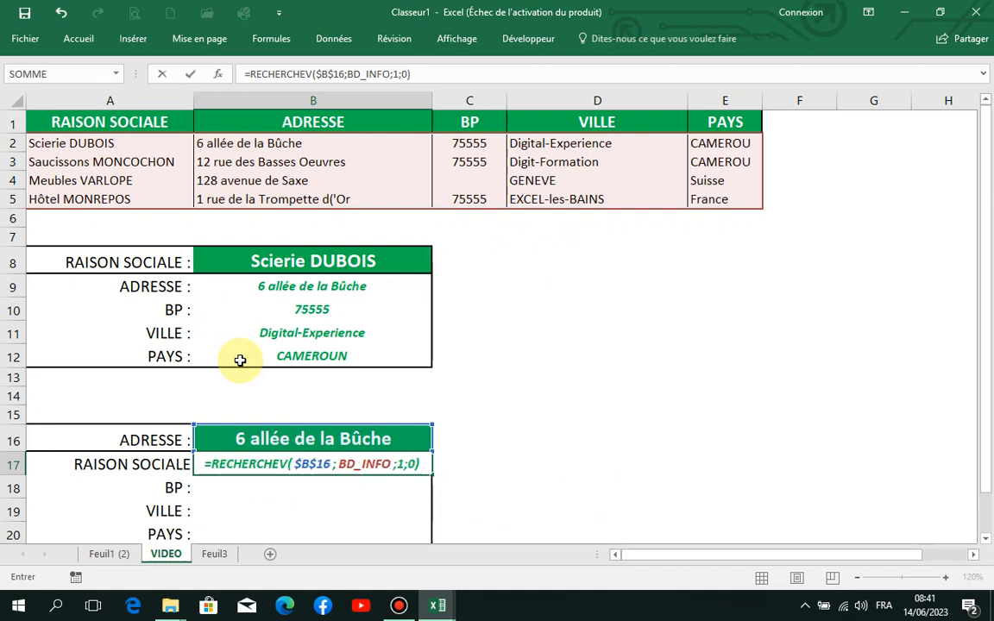
key("Return")
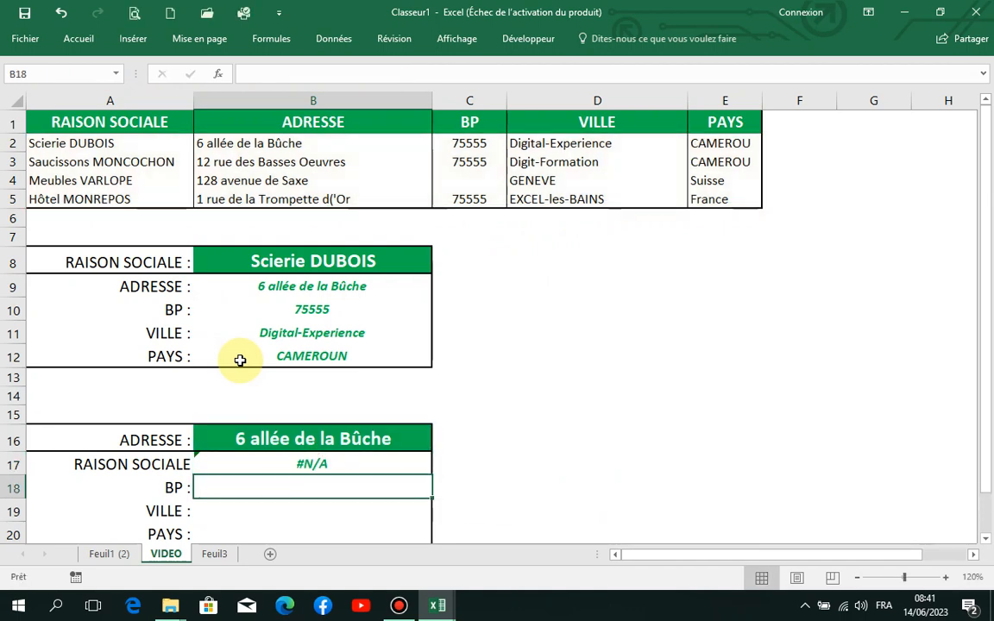
- Examine the cause of the error flagged on the RECHERCHEV formula in B17
left_click(287, 463)
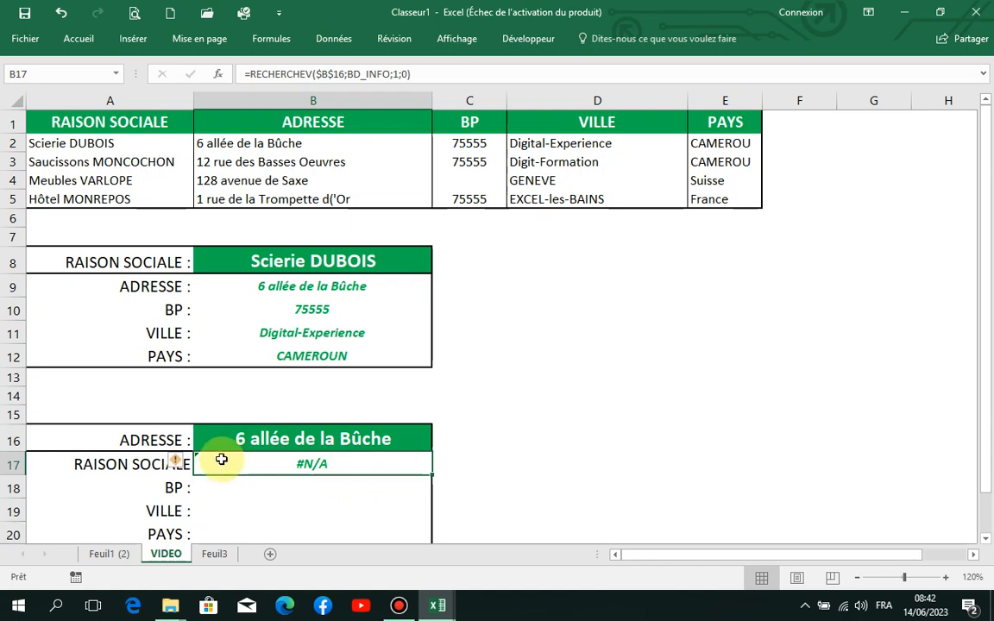
left_click(179, 464)
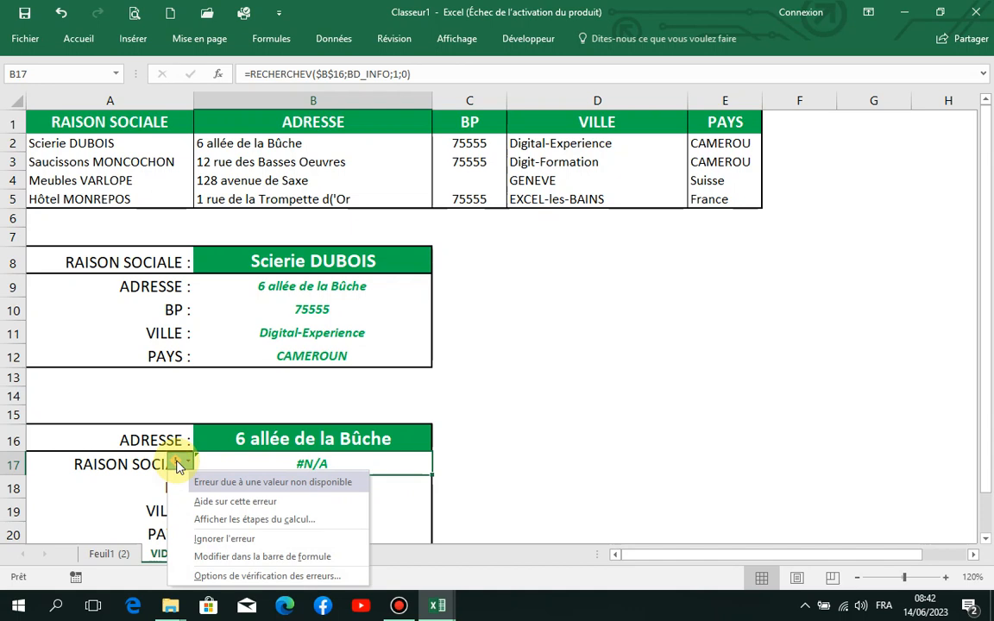
left_click(539, 401)
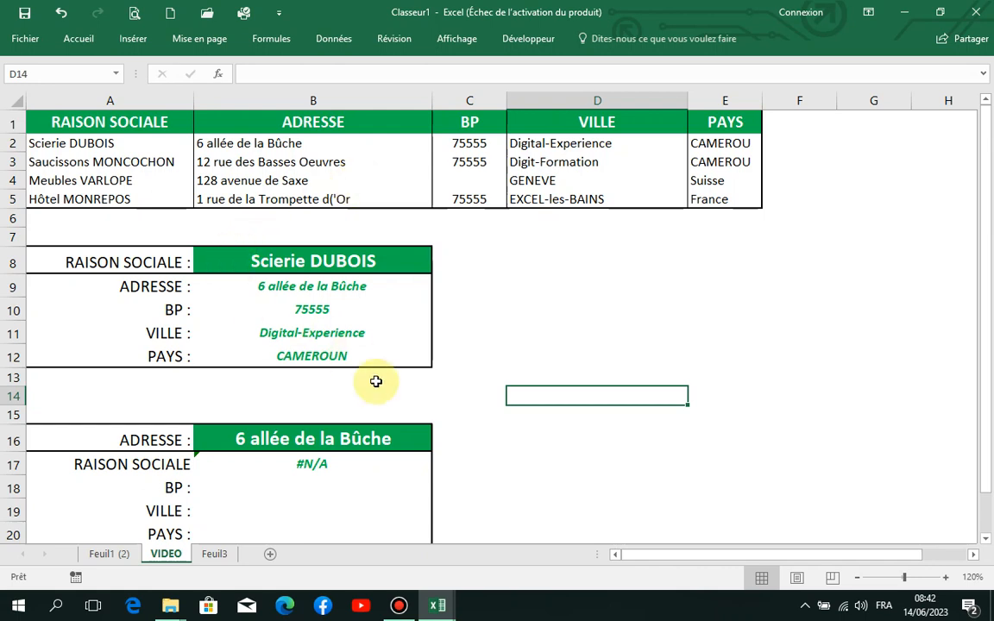
- Replace the RECHERCHEV formula in B17 with the start of an INDEX formula that uses BD_INFO as the matrix
left_click_drag(988, 306, 988, 332)
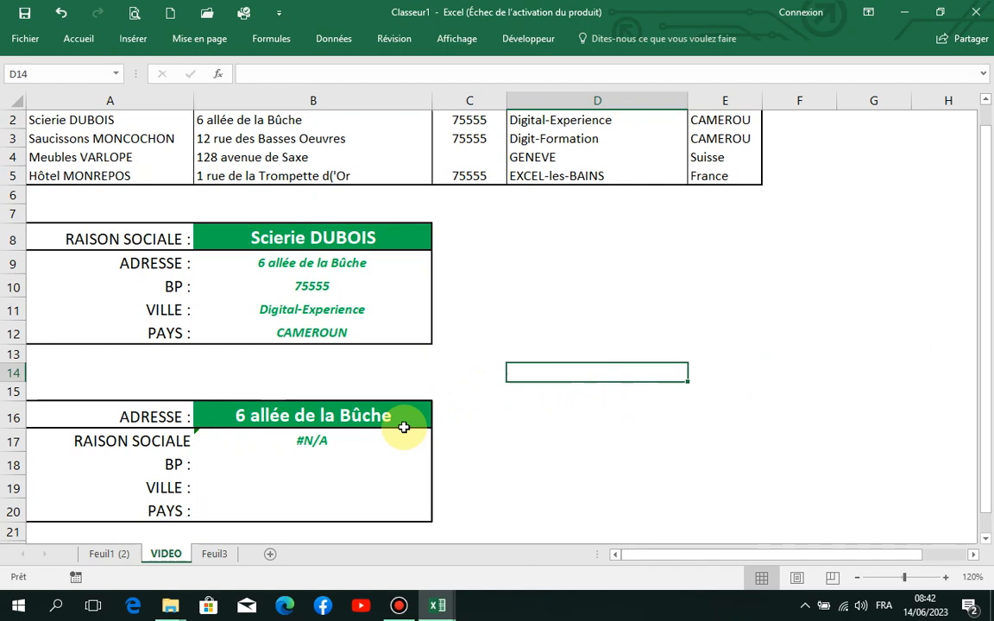
left_click(350, 448)
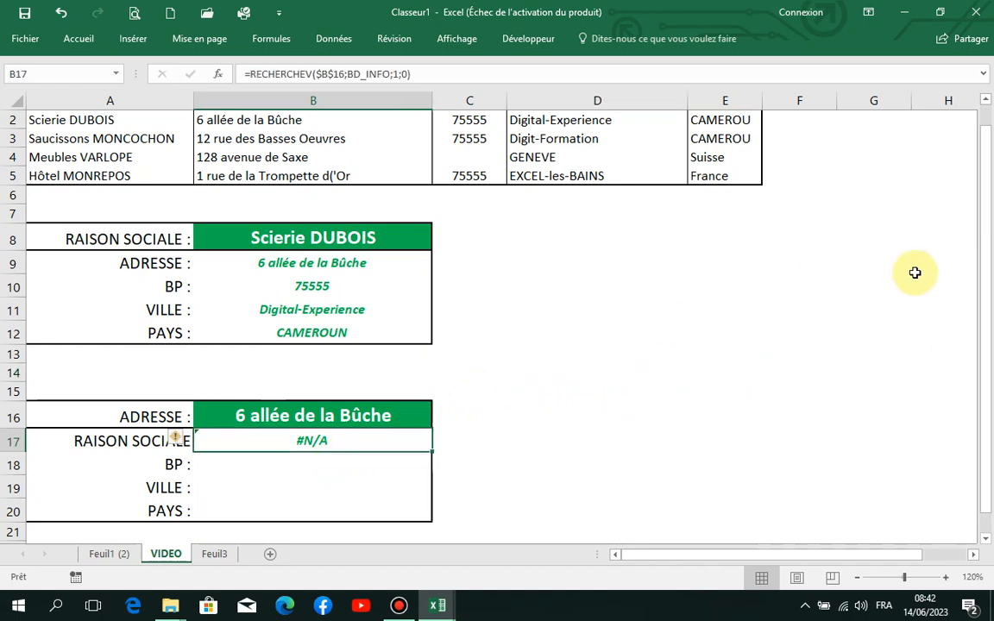
left_click_drag(988, 324, 988, 319)
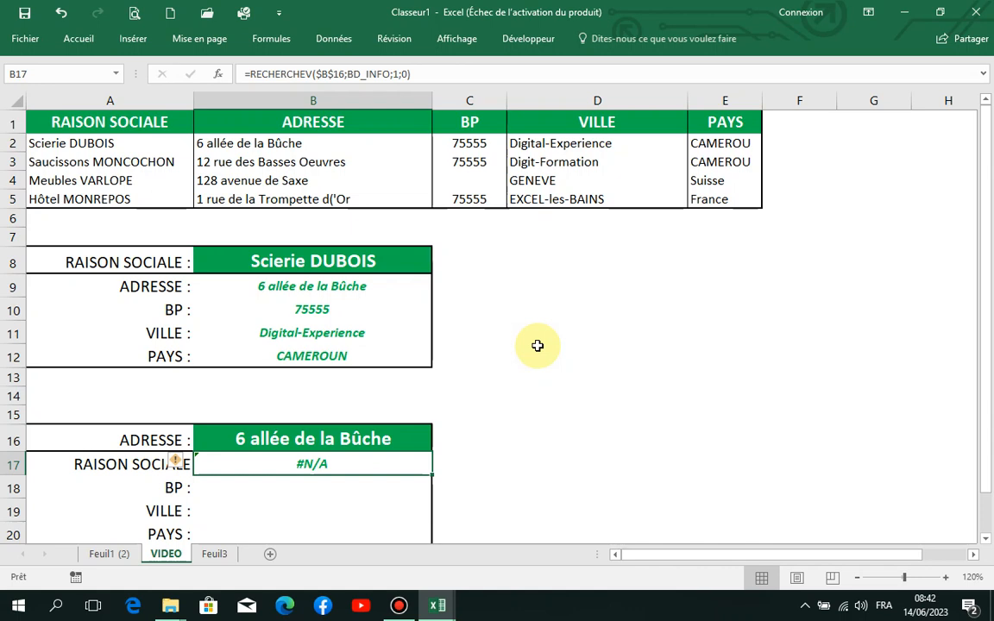
key("BackSpace")
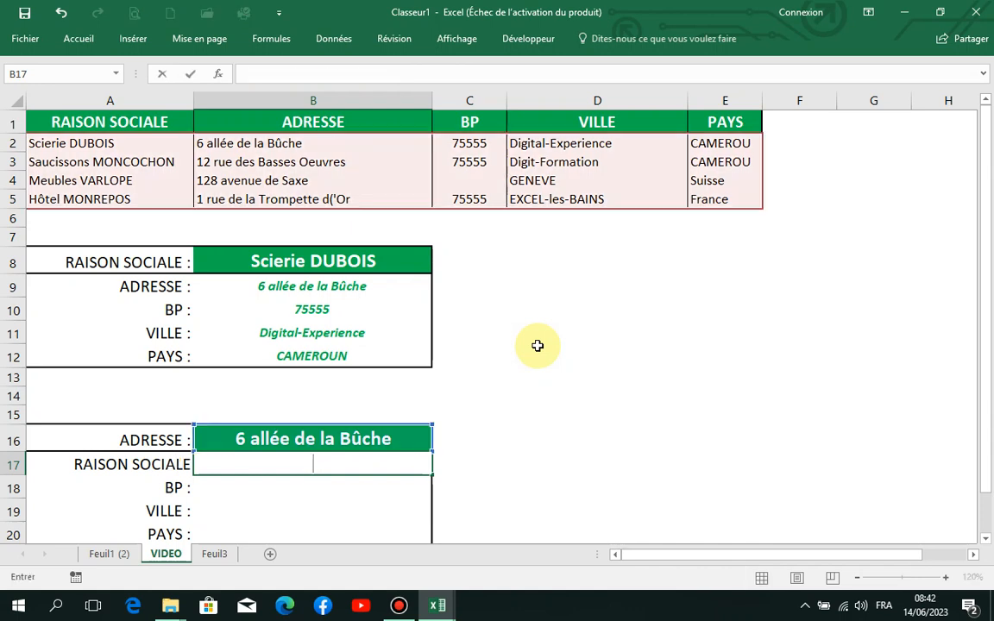
type("=")
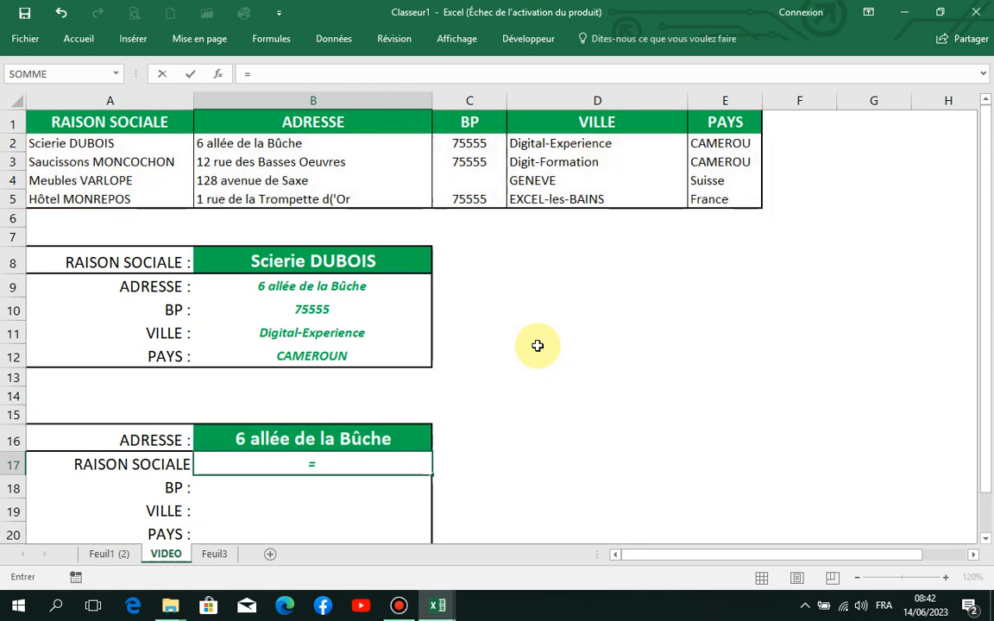
type("inde")
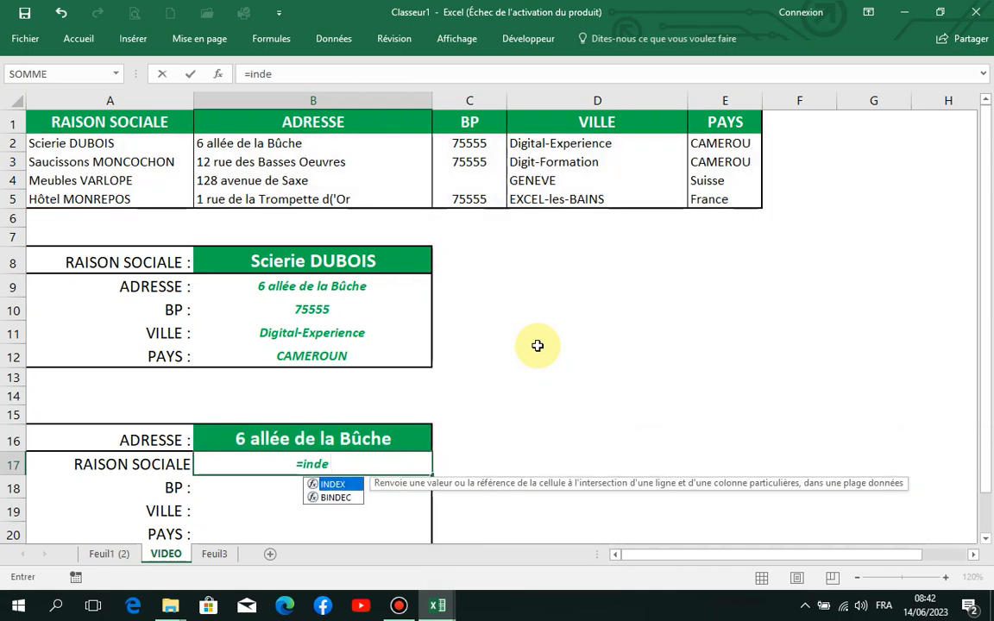
double_click(343, 486)
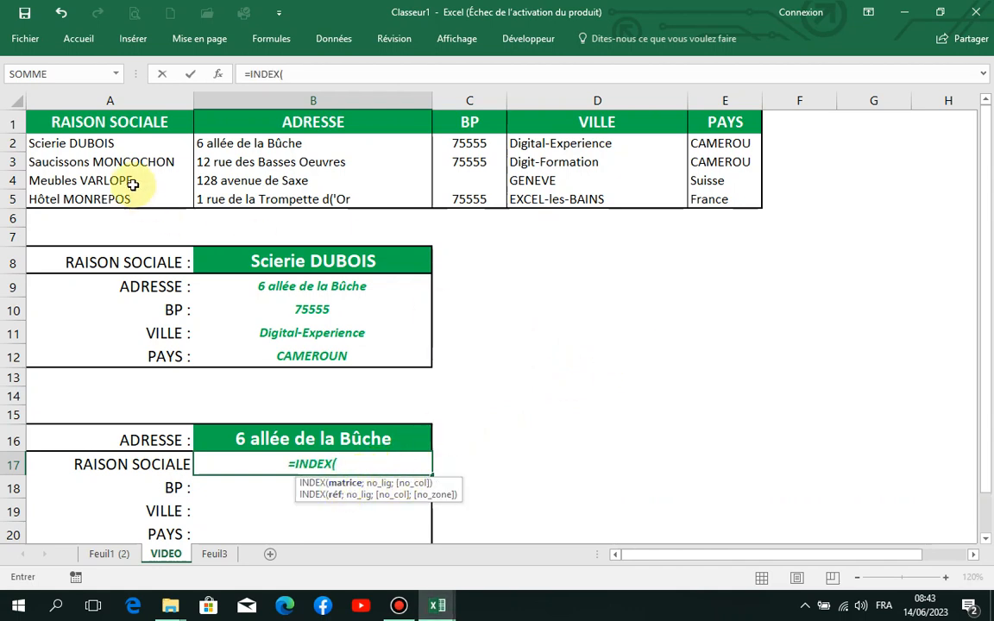
left_click_drag(43, 147, 719, 191)
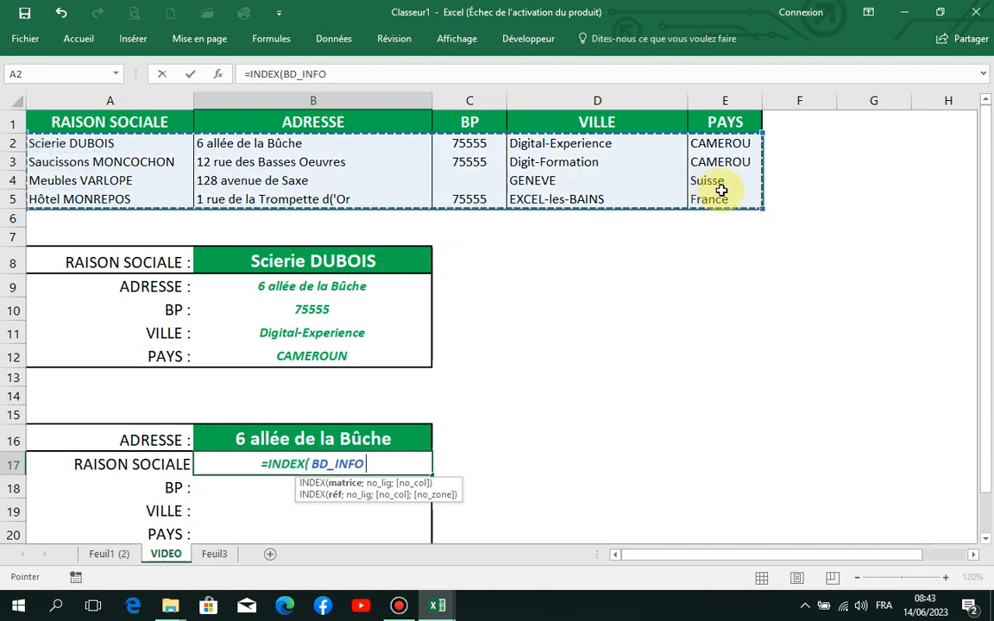
type(";")
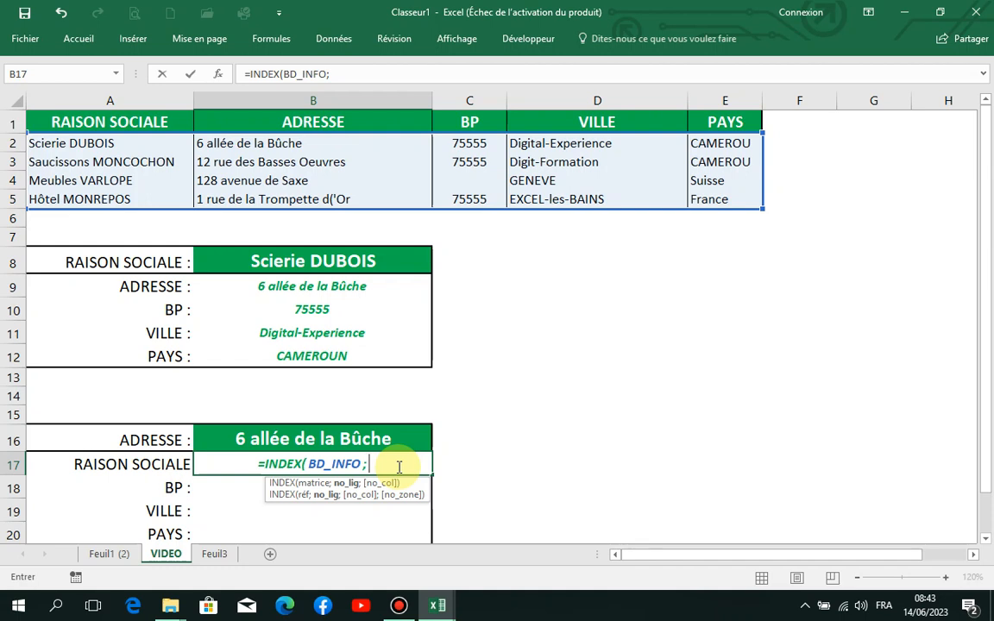
- Nest EQUIV as the row argument of INDEX, looking up $B$16 in B2:B5 with match type 0
type("equi")
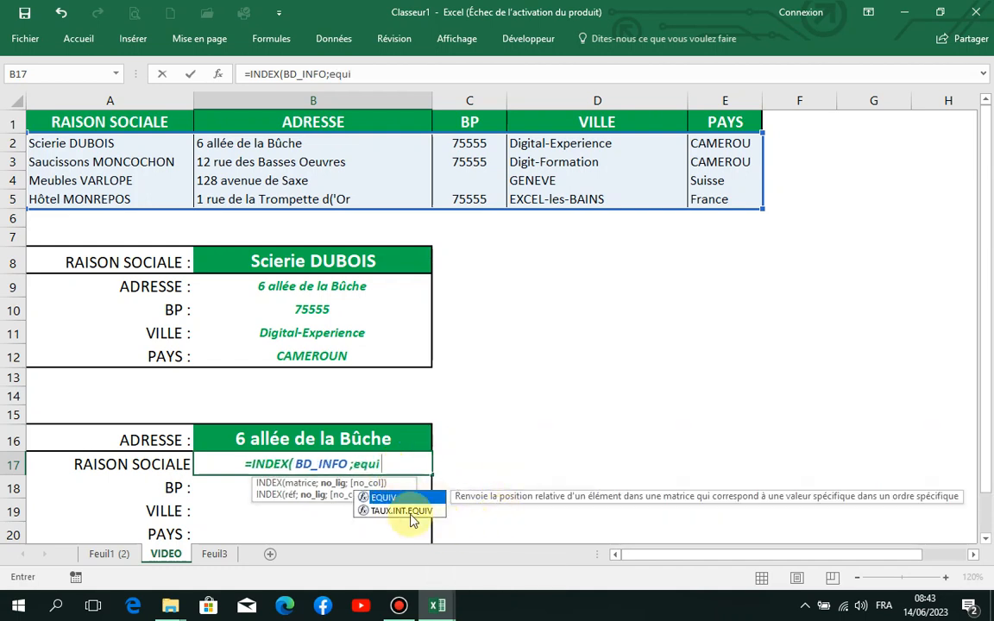
double_click(392, 498)
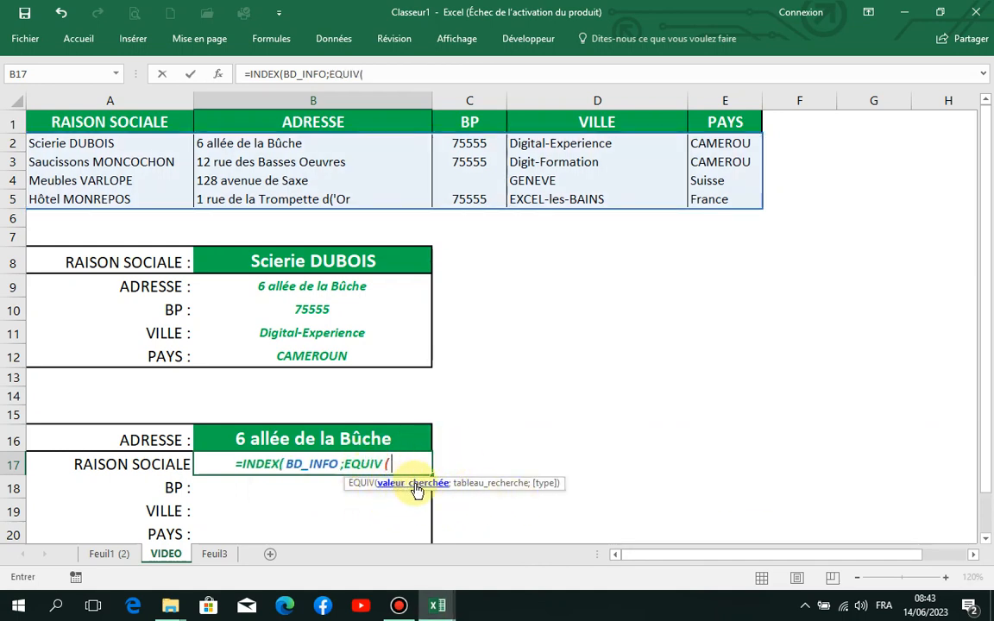
left_click(344, 440)
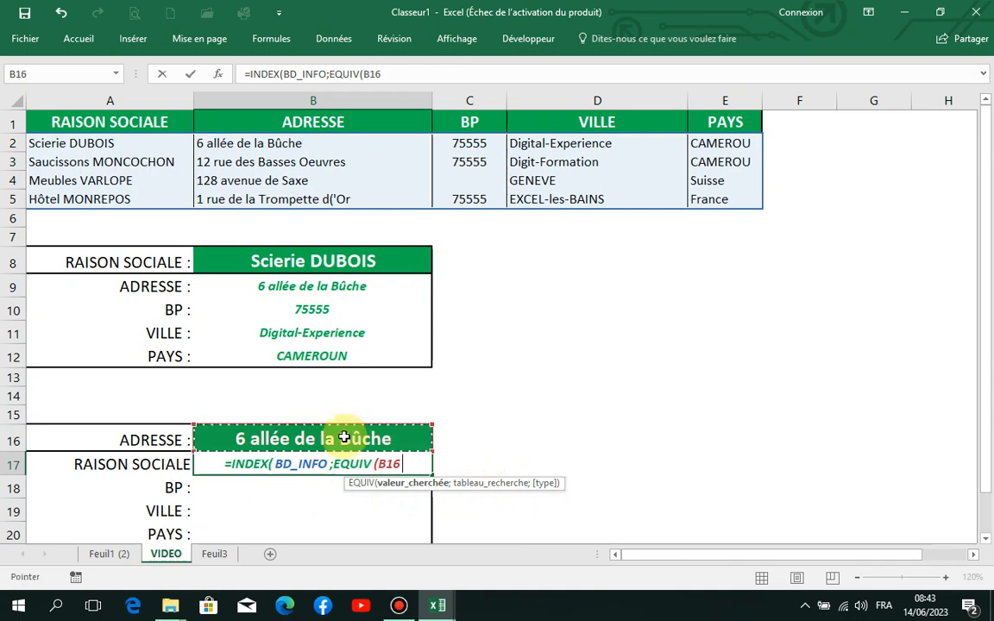
key("F4")
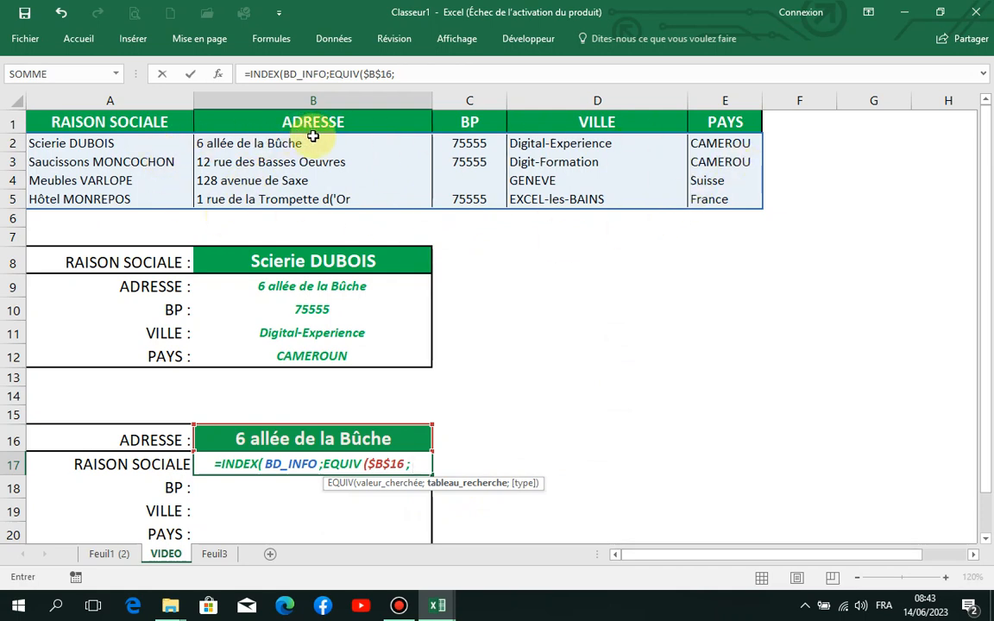
left_click_drag(313, 138, 331, 193)
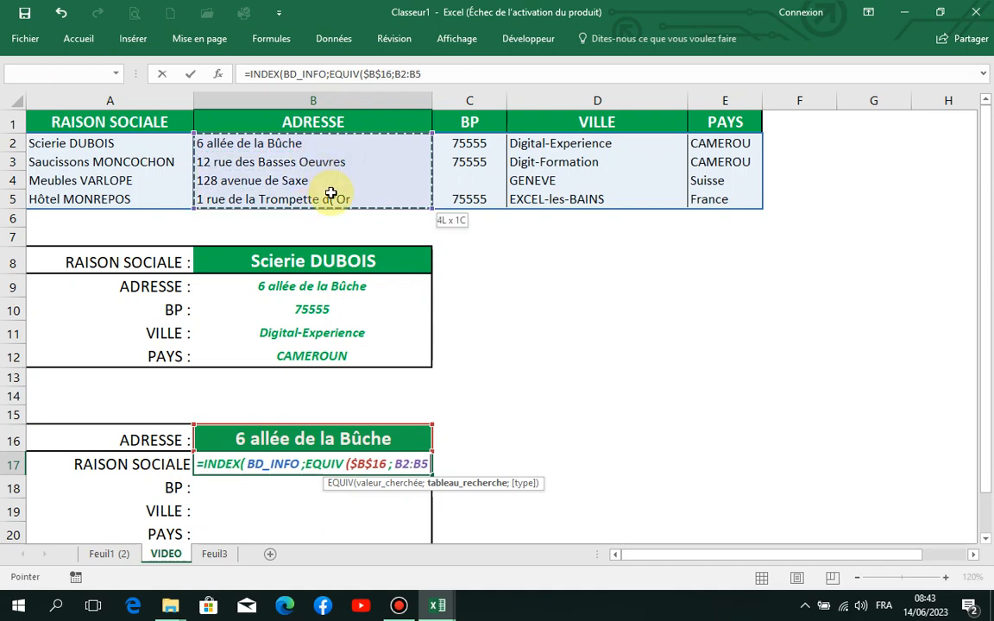
type(";")
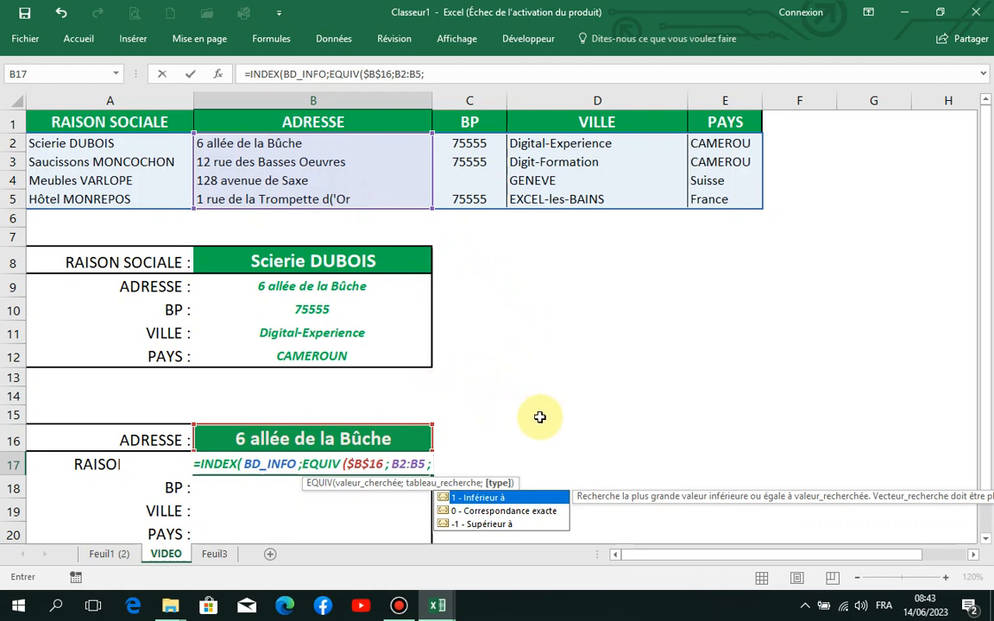
type("0")
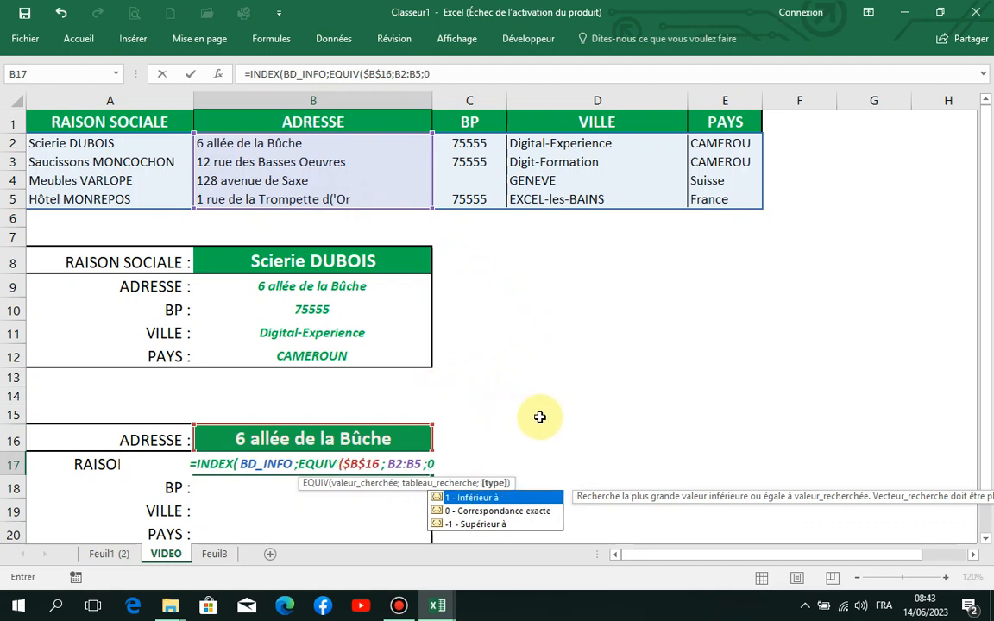
type(")")
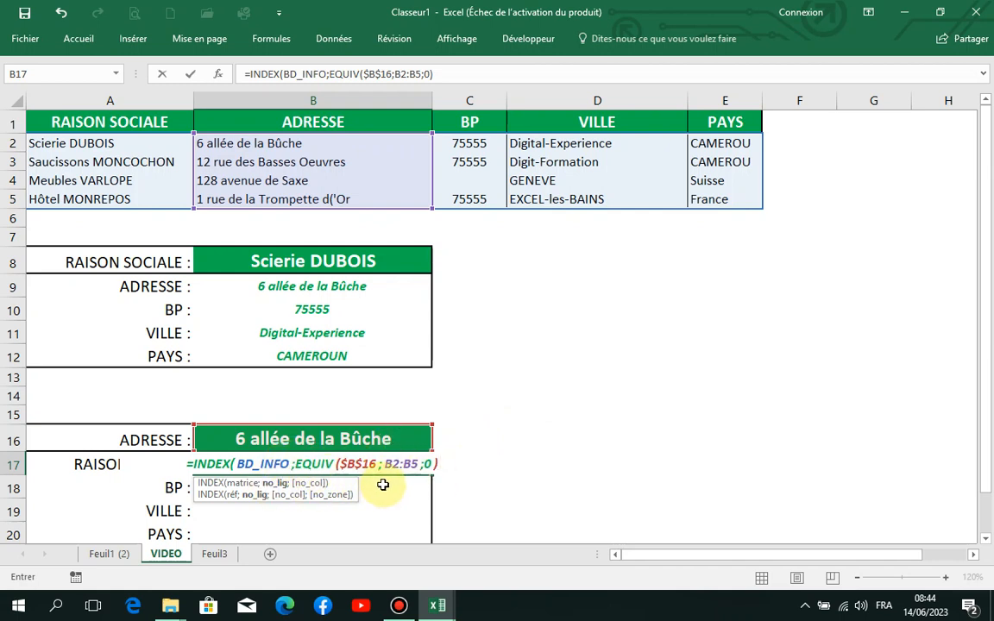
- Finish the INDEX formula in B17 with column number 1 and enter it
type(";")
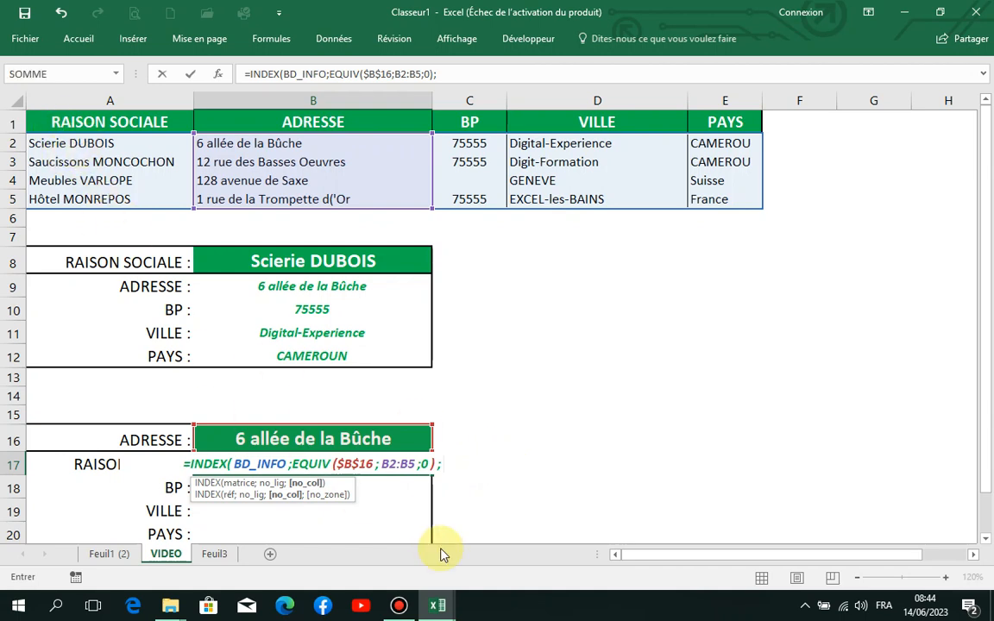
type("1")
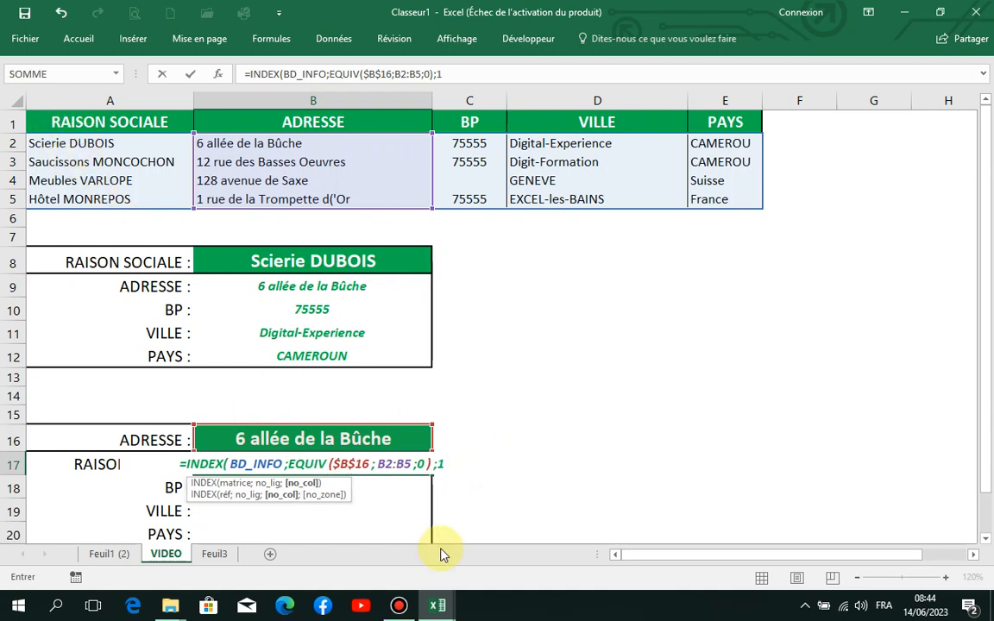
type(")")
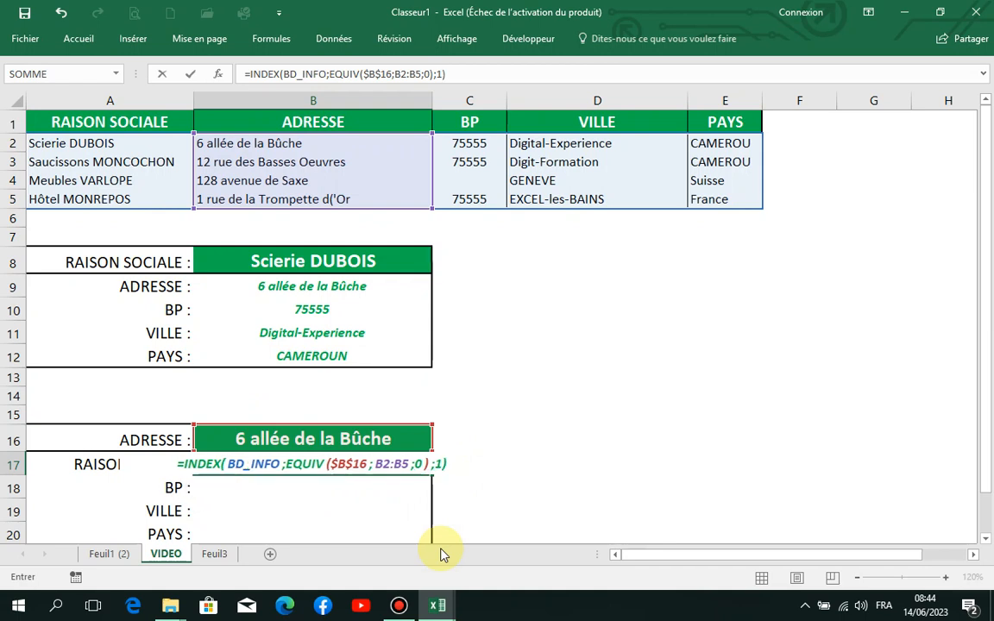
key("Return")
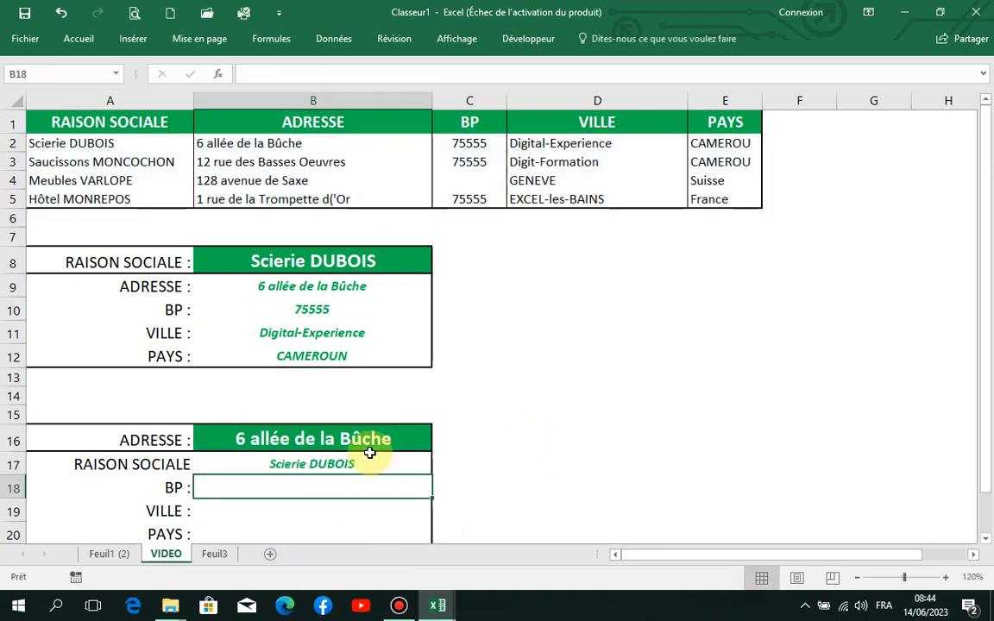
- Test the RAISON SOCIALE lookup by choosing 128 avenue de Saxe as the ADRESSE in B16
left_click(399, 440)
left_click(440, 445)
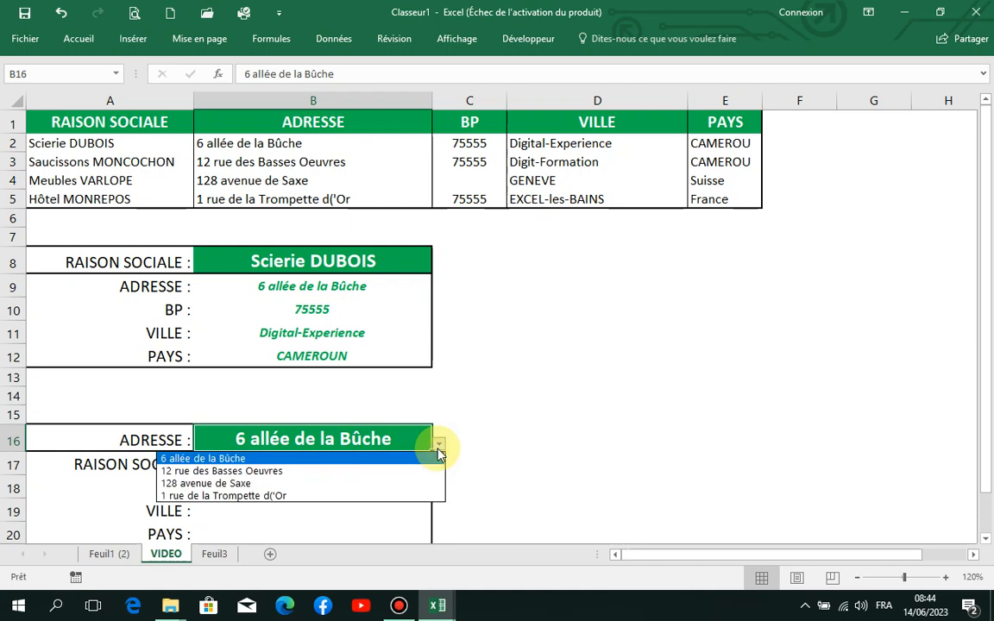
left_click(332, 484)
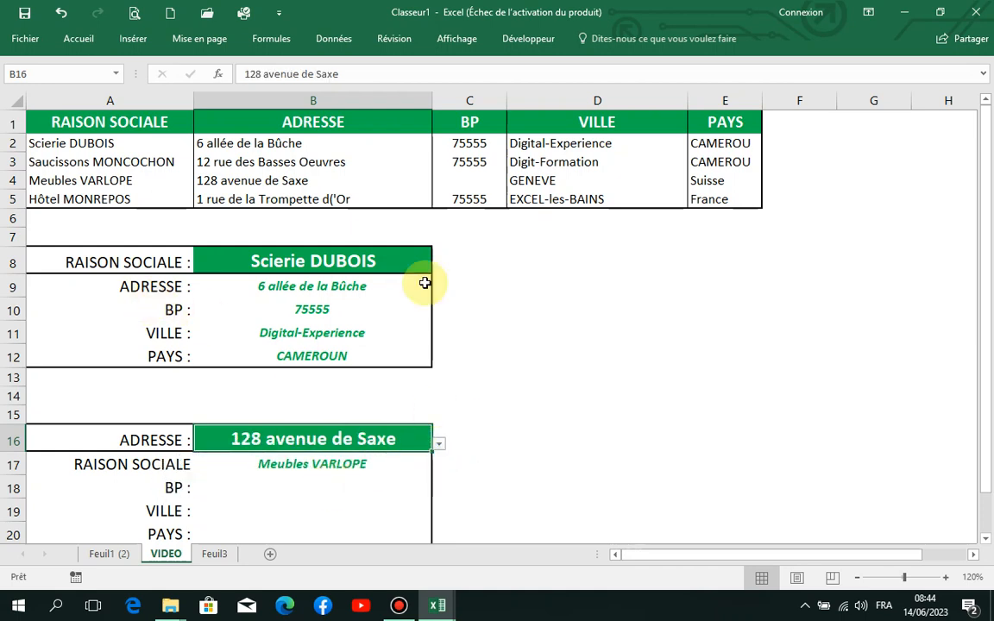
- Copy the INDEX/EQUIV formula text from B17 into the BP cell B18, setting its column number to 3
left_click(354, 461)
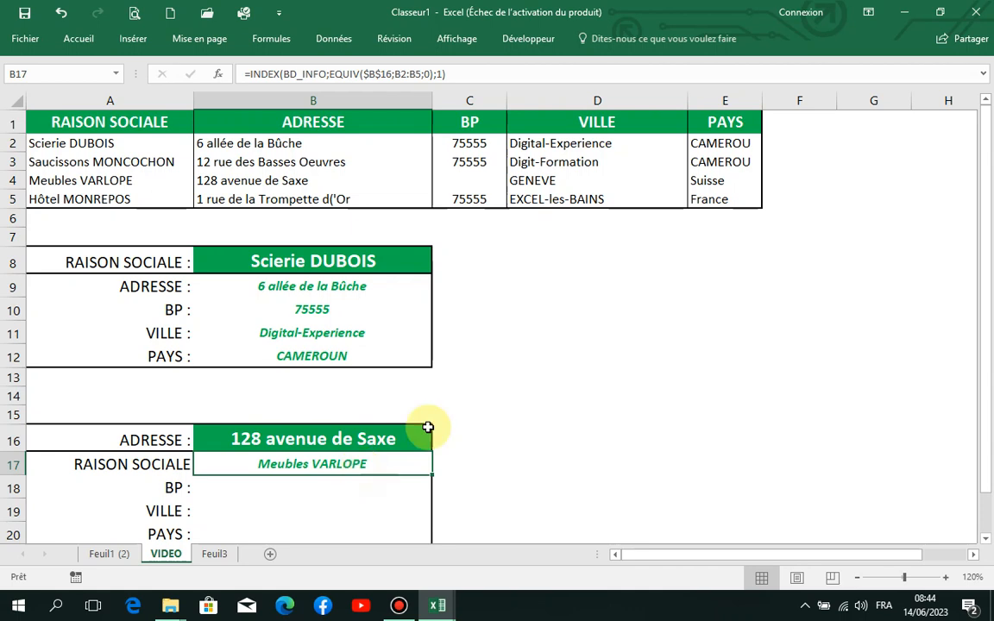
left_click(459, 74)
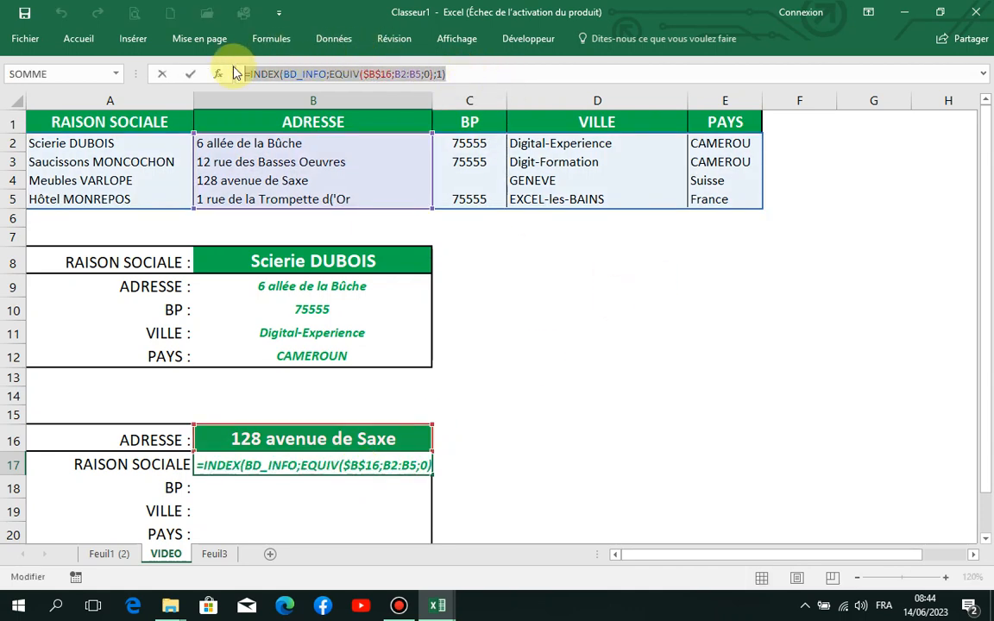
key("ctrl+c")
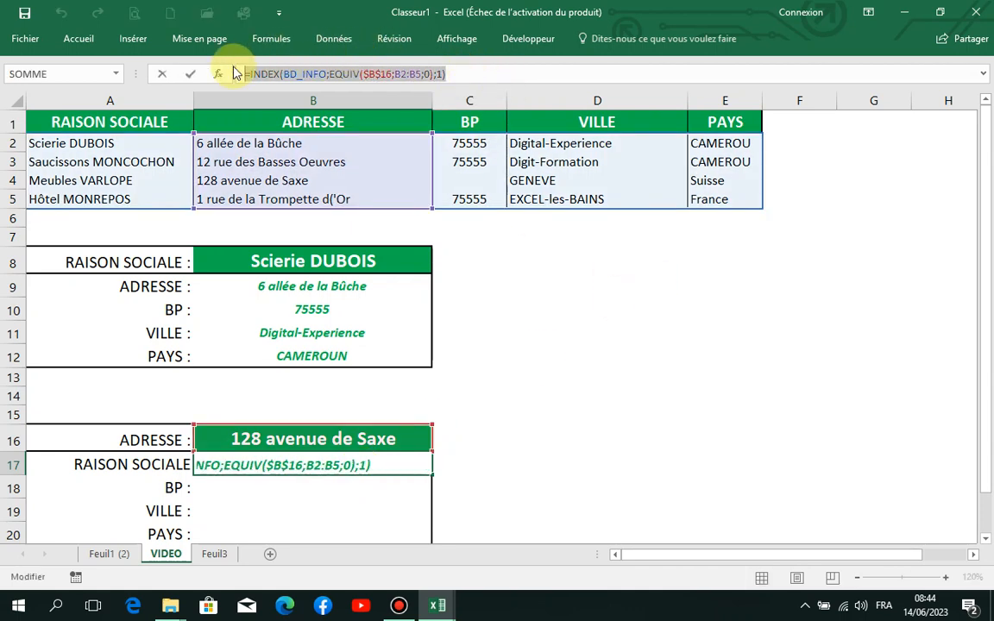
key("Return")
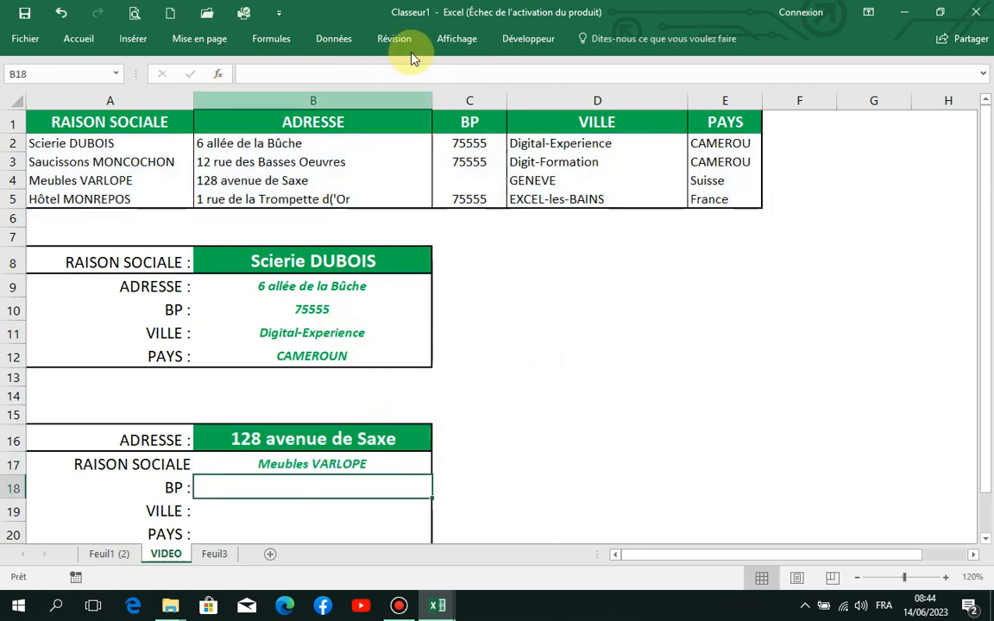
left_click(349, 73)
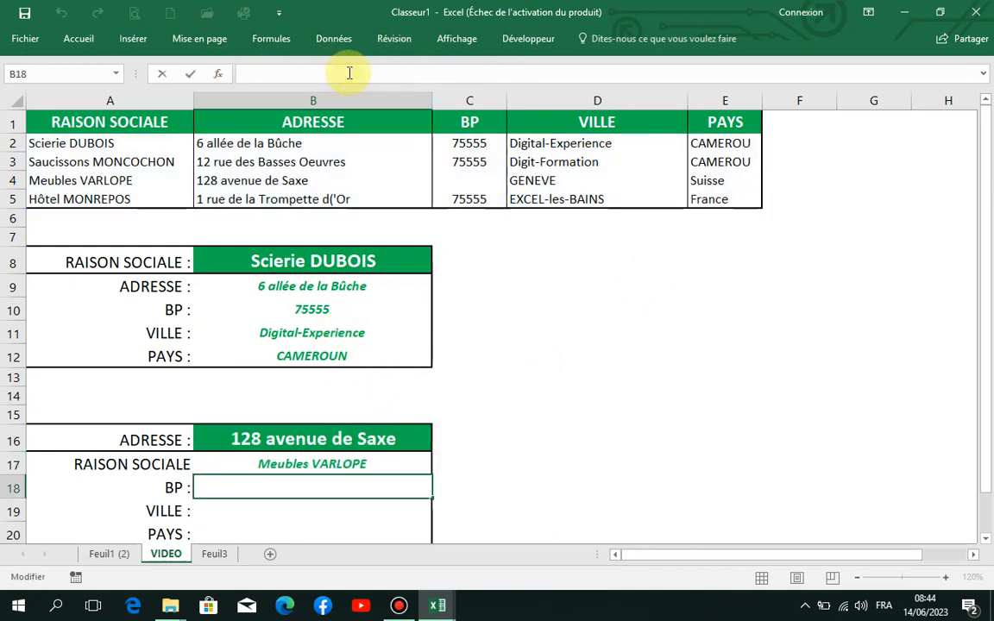
key("ctrl+v")
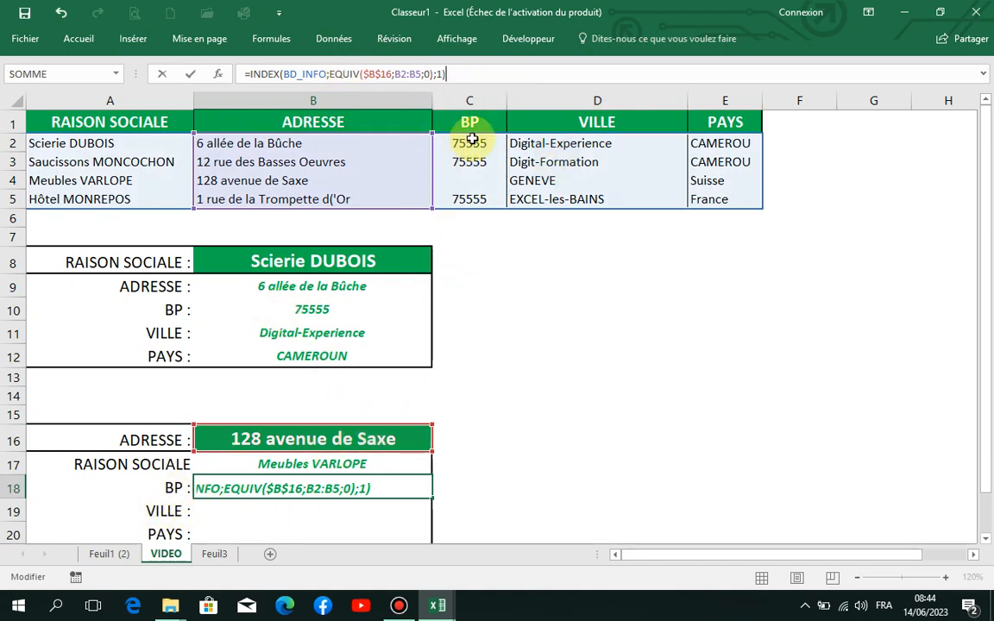
left_click(441, 74)
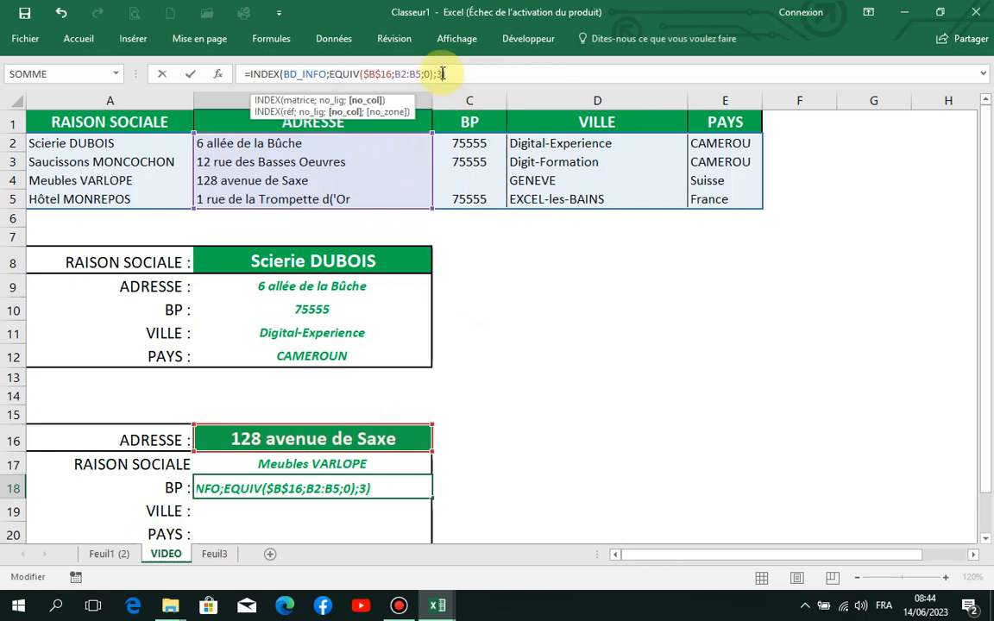
key("Return")
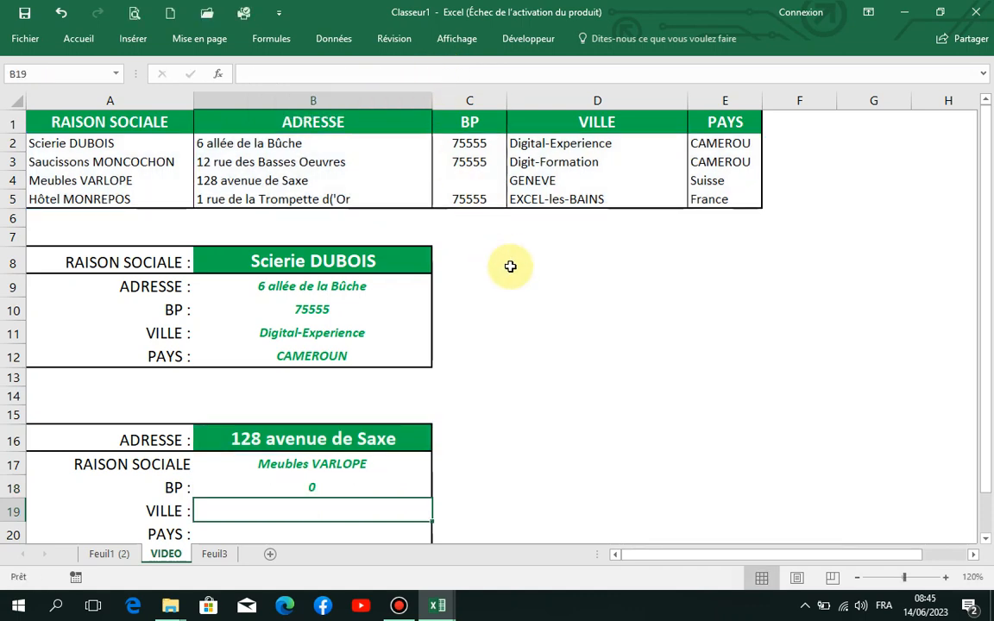
left_click(476, 178)
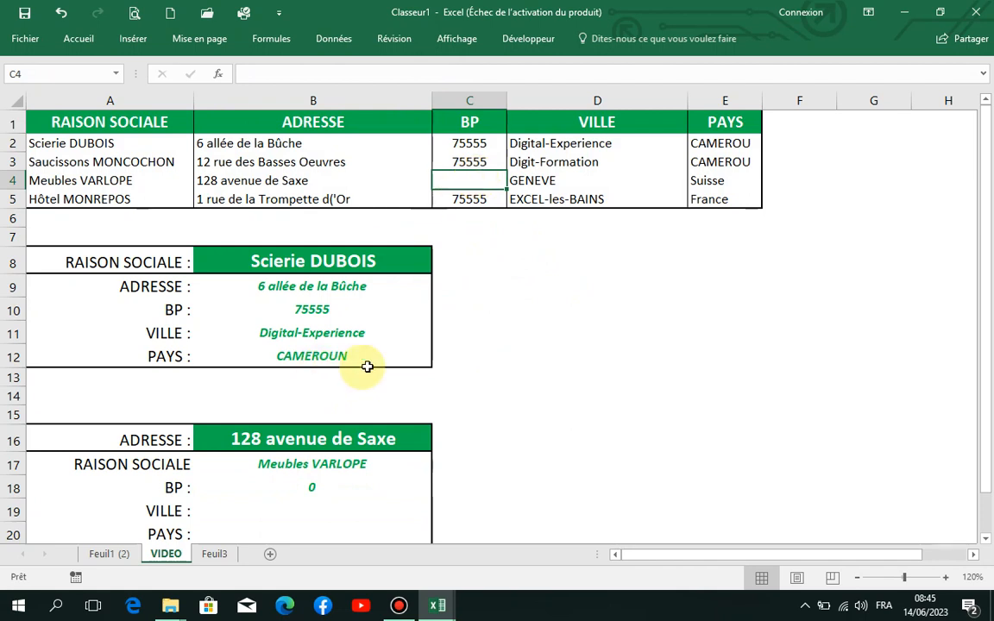
left_click(238, 177)
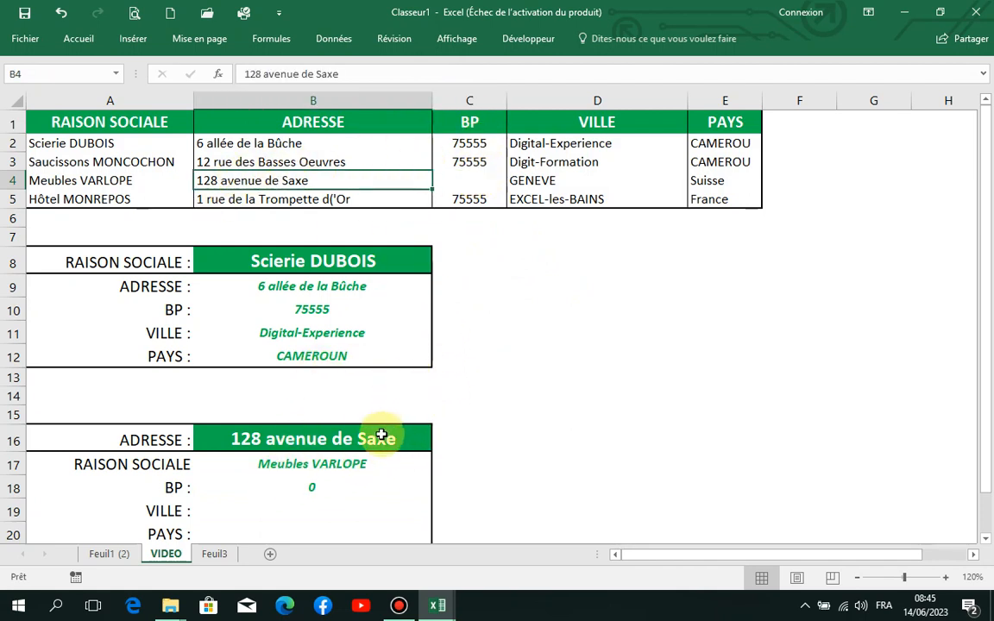
left_click(408, 429)
left_click(438, 443)
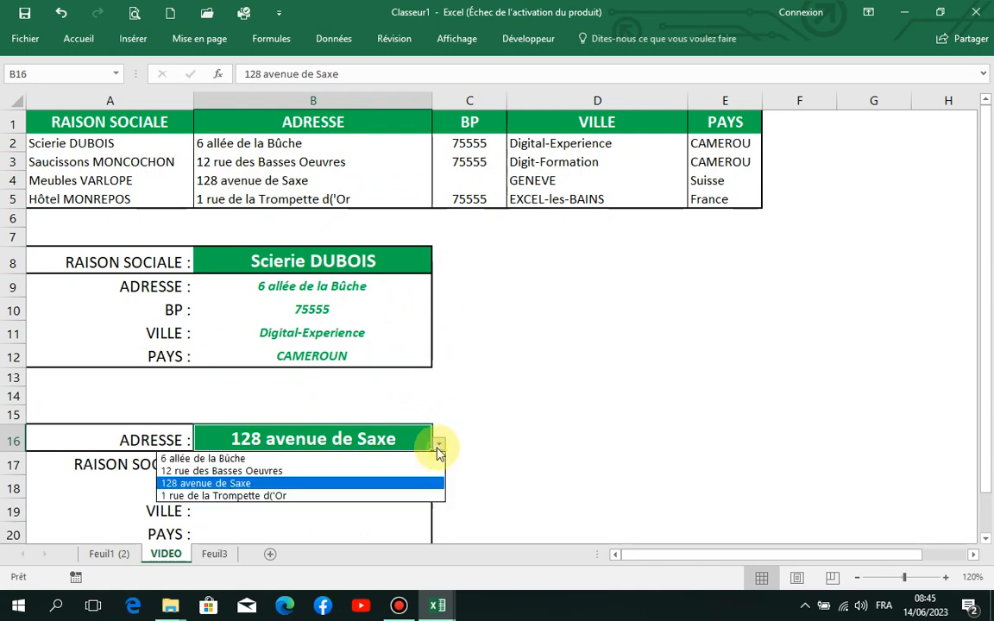
left_click(304, 492)
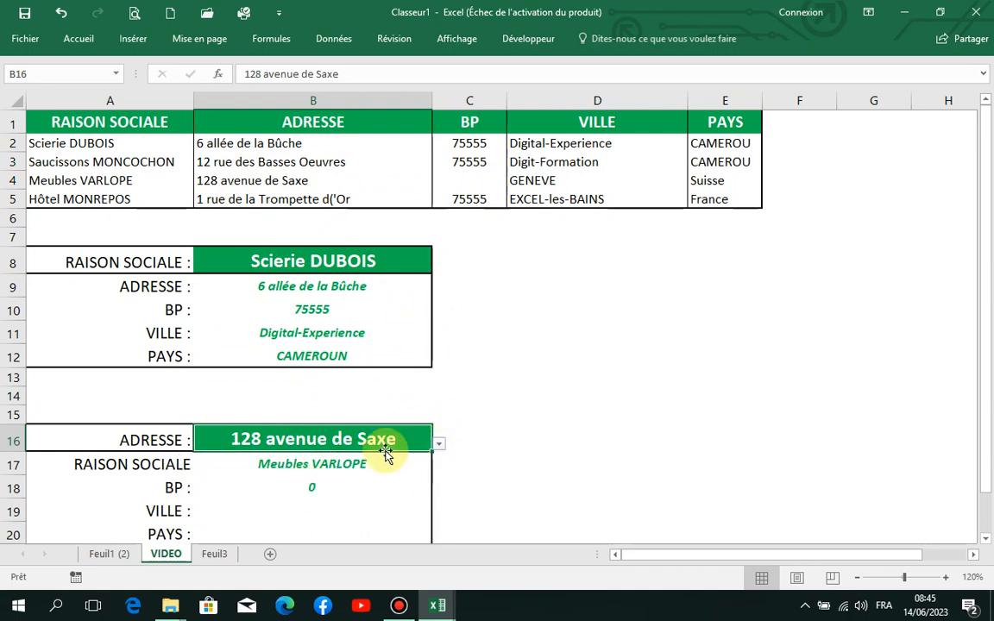
- Test the BP lookup by choosing the source addresses from B3 and B2, one after the other, as the ADRESSE in B16
left_click(440, 444)
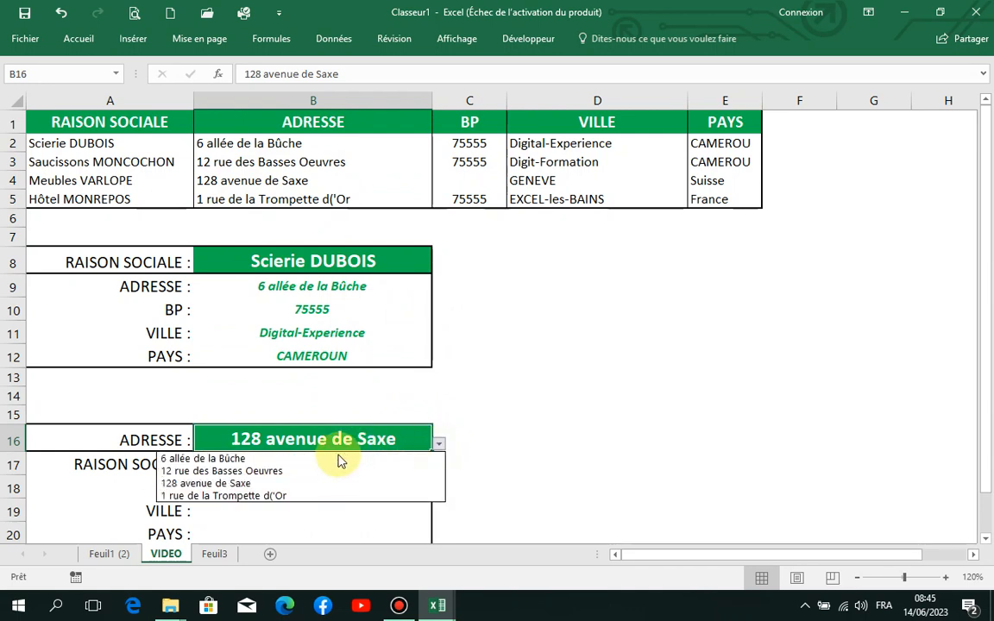
left_click(311, 472)
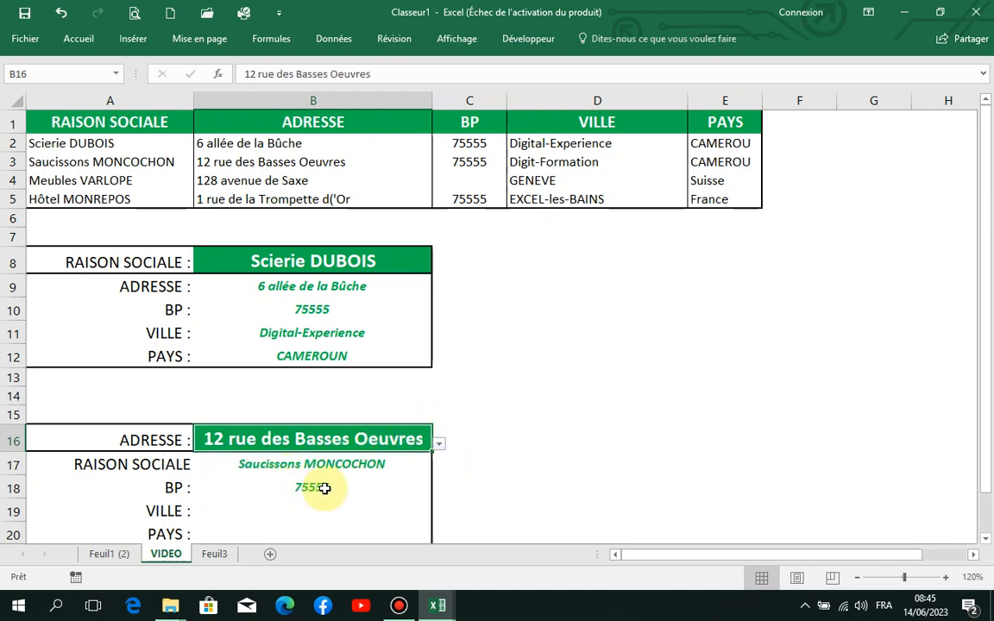
left_click(438, 444)
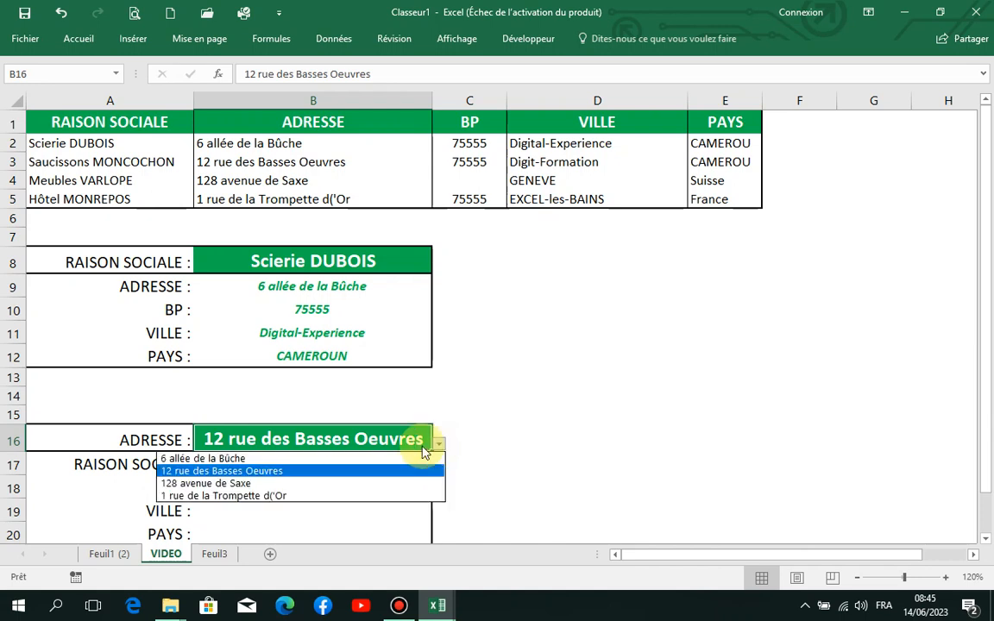
left_click(251, 464)
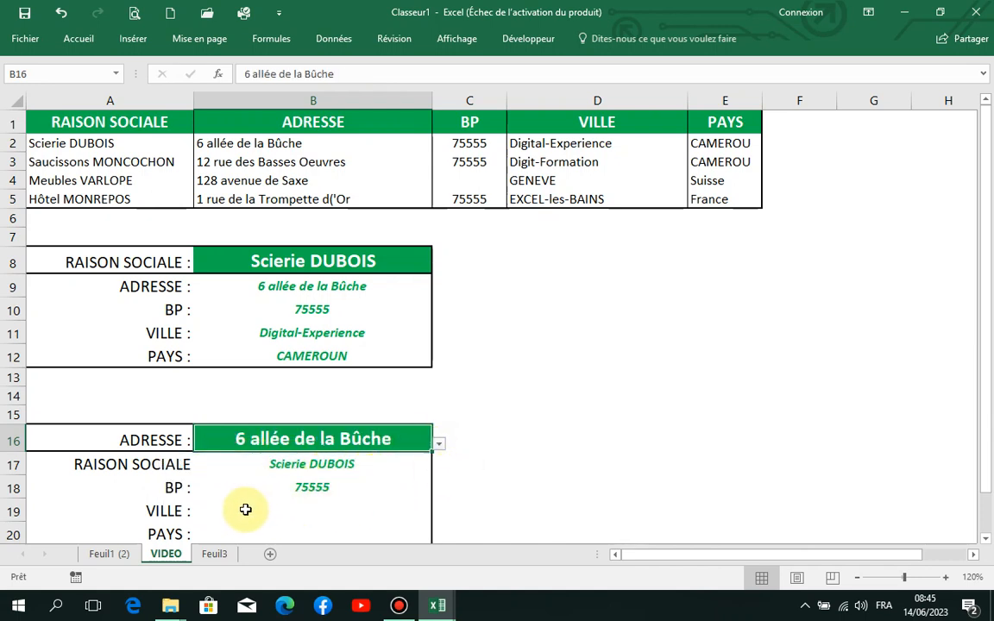
- Paste the INDEX/EQUIV formula into the VILLE cell B19 and set its column number to 4
left_click(302, 512)
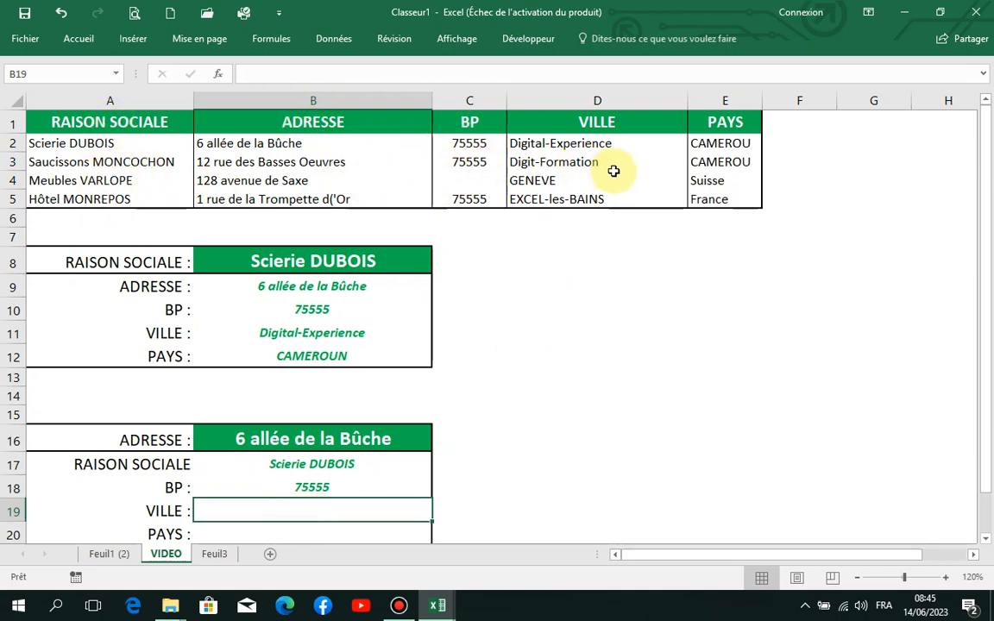
left_click(457, 72)
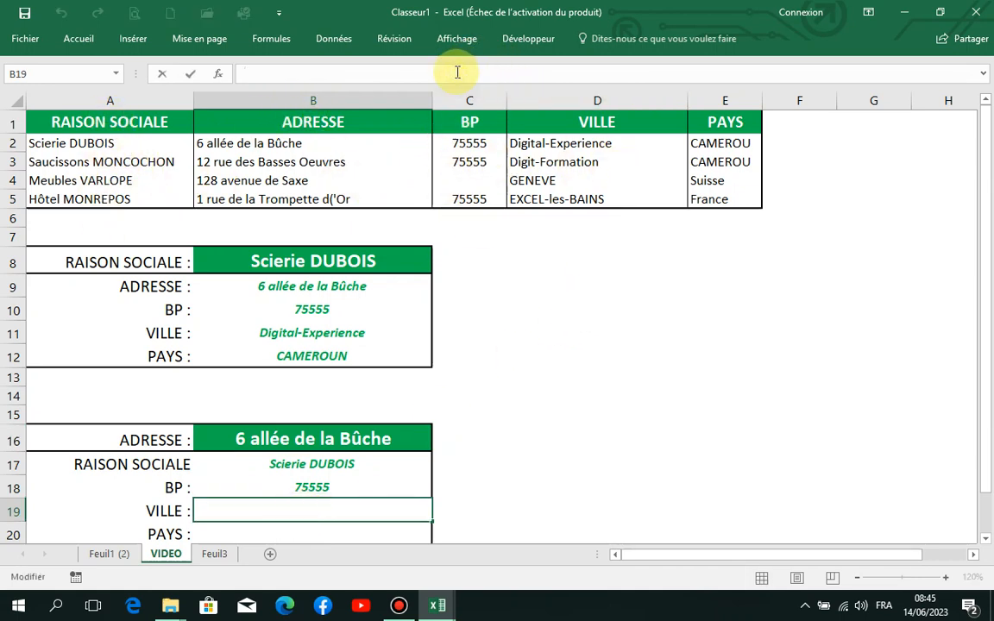
type("=INDEX(BD_INFO;EQUIV($B$16;B2:B5;0);1)")
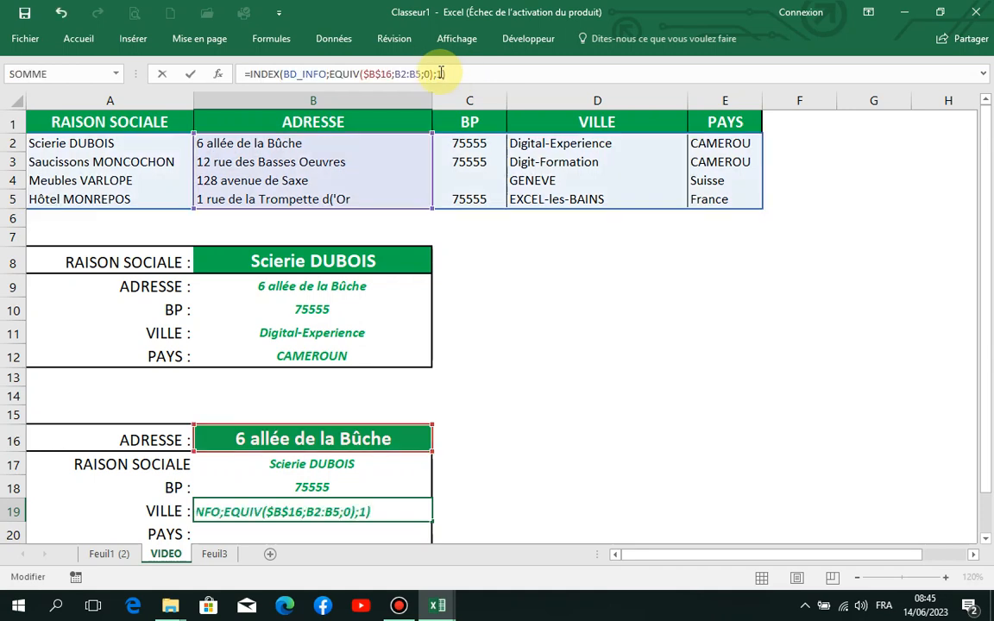
left_click(438, 73)
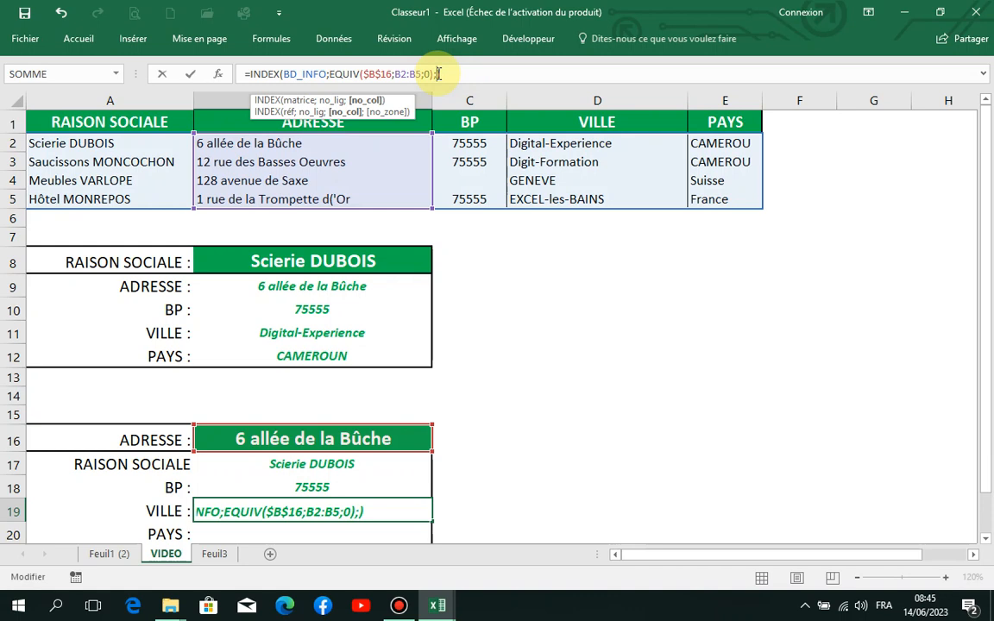
type("4")
key("Return")
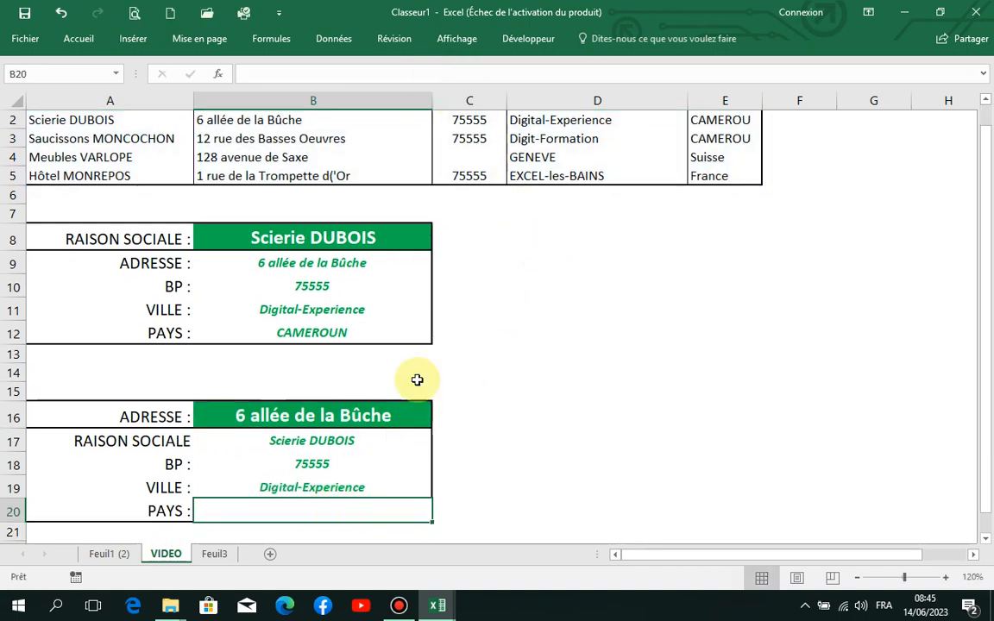
- Paste the same INDEX/EQUIV formula into the PAYS cell B20 and set its column number to 5
left_click(448, 72)
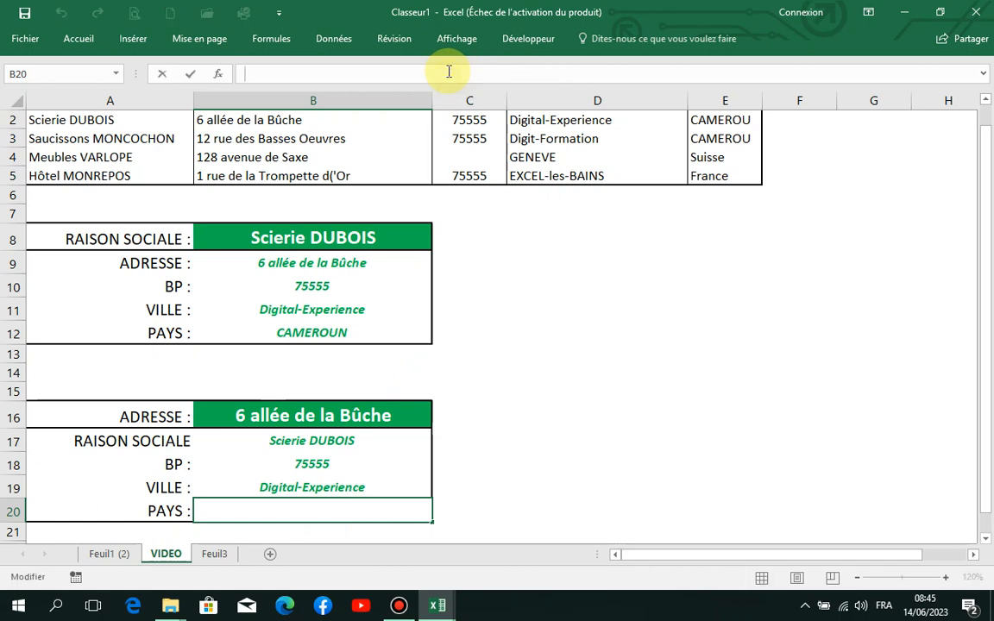
type("=INDEX(BD_INFO;EQUIV($B$16;B2:B5;0);1)")
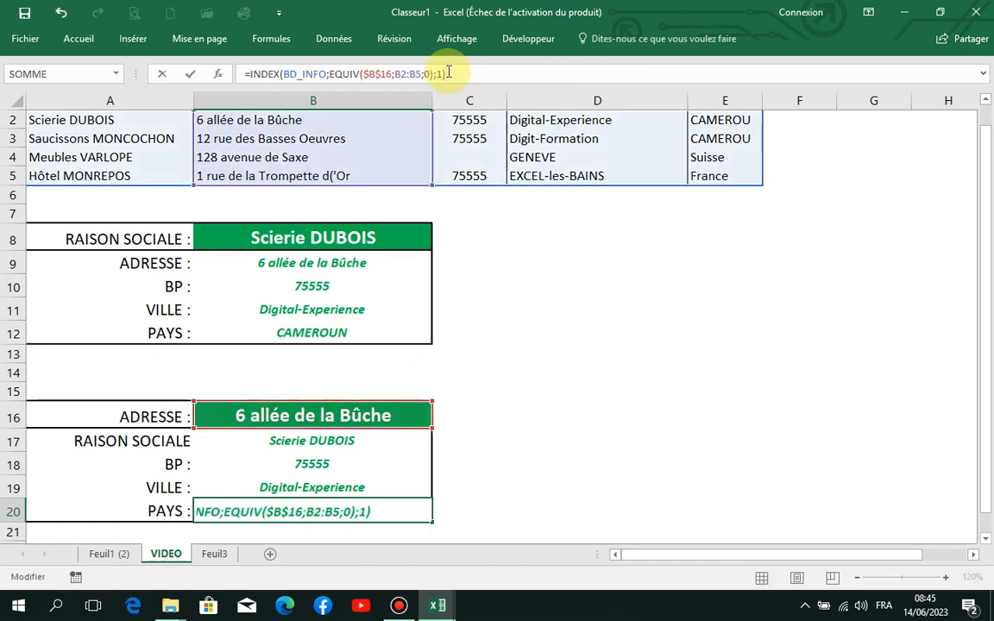
left_click(438, 73)
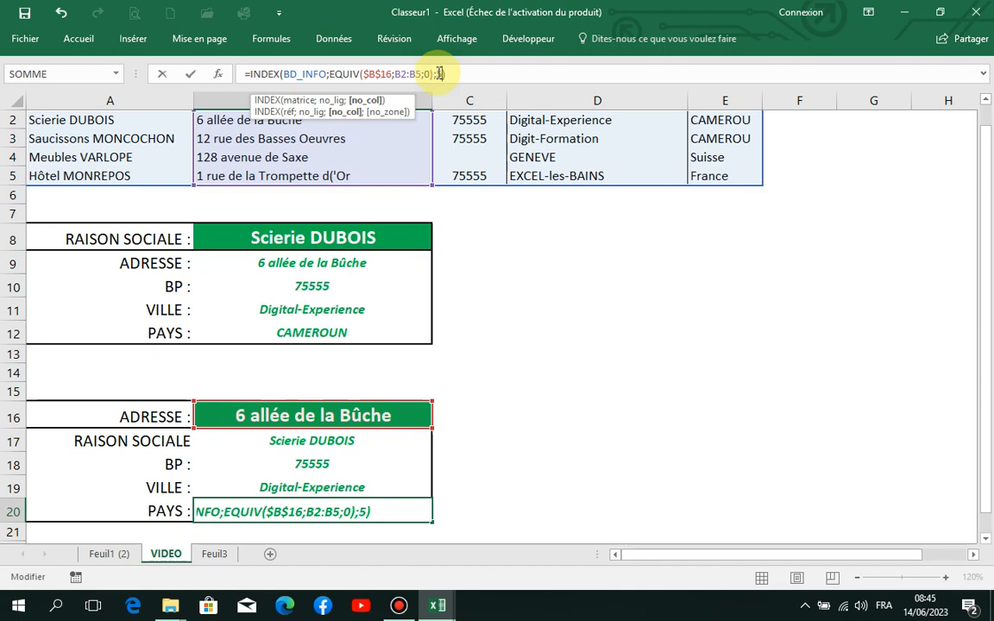
key("Return")
left_click(619, 406)
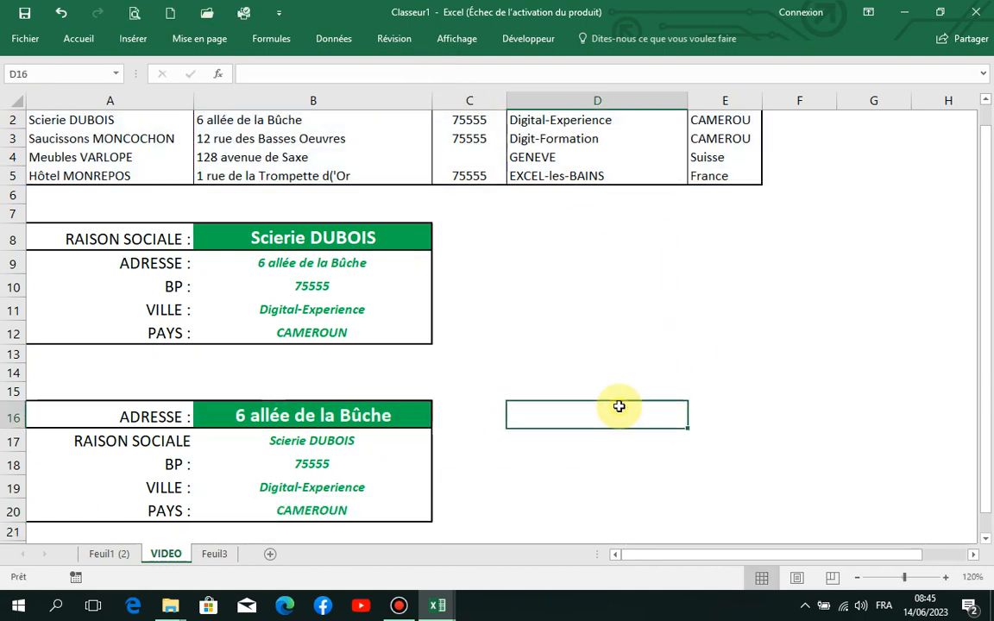
- Test the completed lower form by choosing the source addresses from B4, B5, B2 and again B4 as the ADRESSE in B16
left_click(407, 407)
left_click(438, 420)
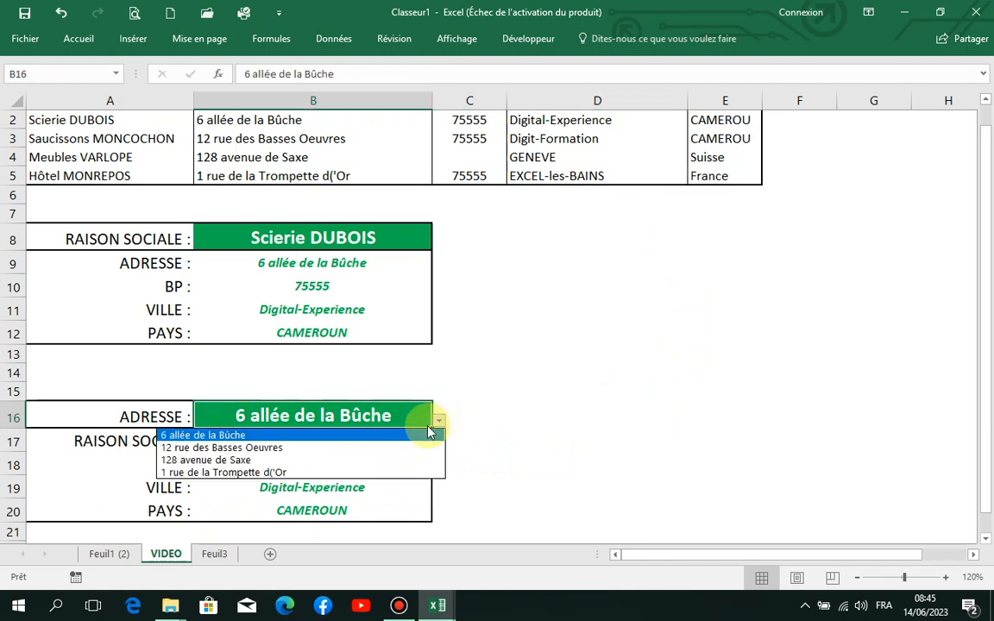
left_click(352, 463)
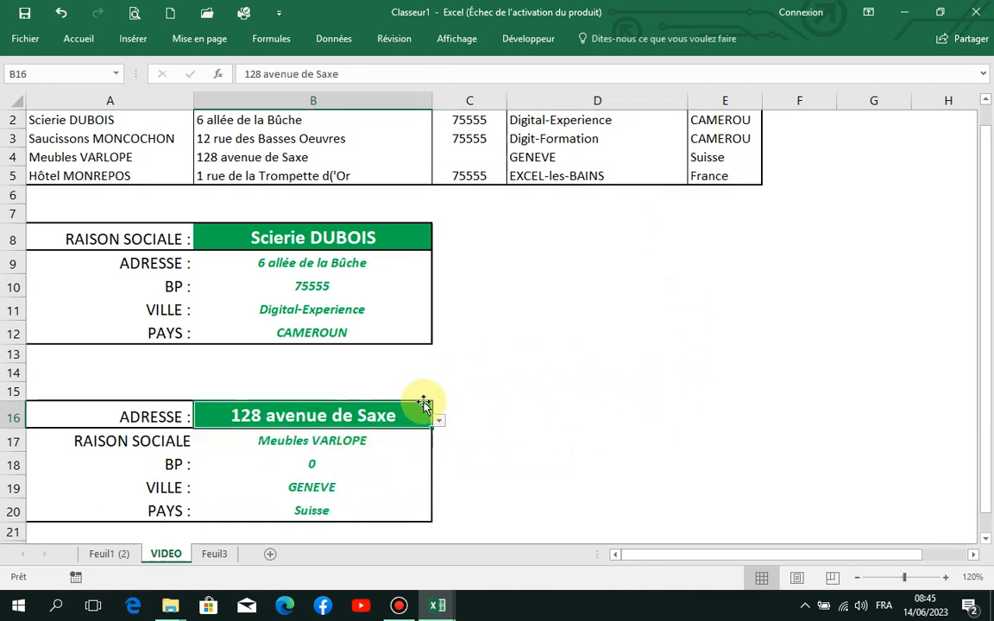
left_click(440, 422)
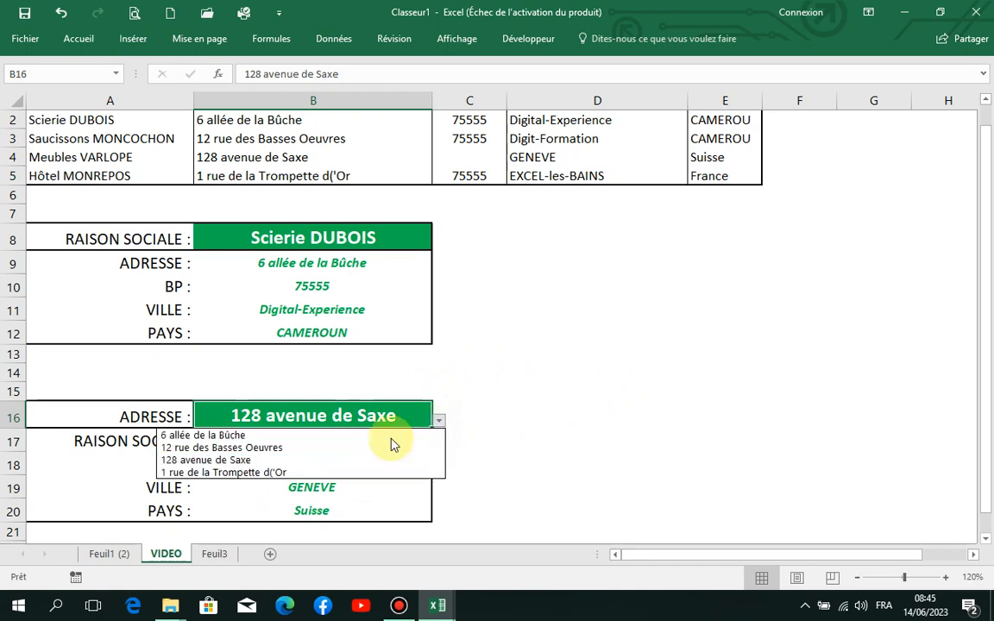
left_click(297, 475)
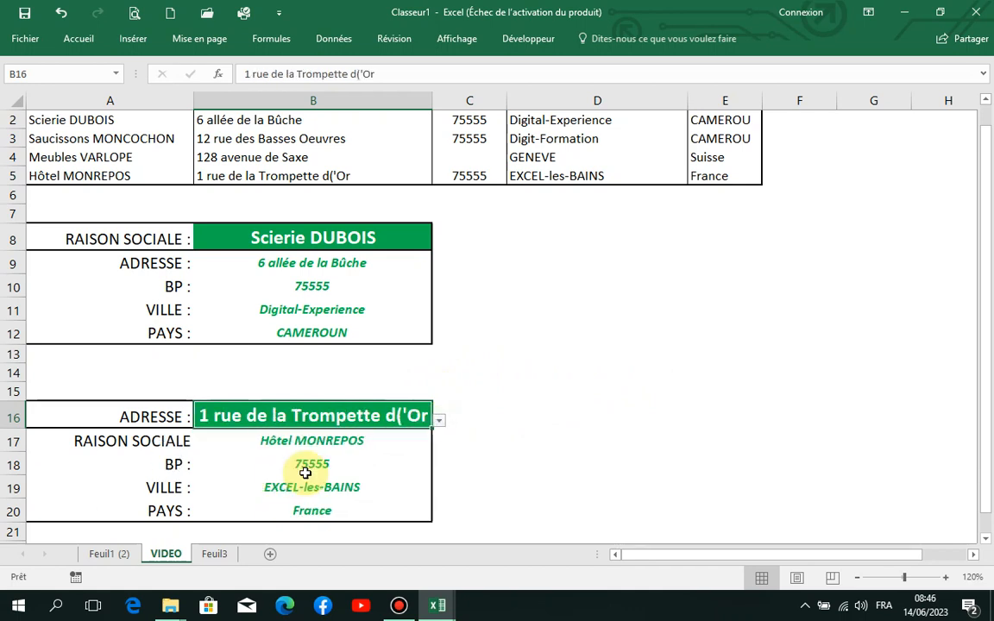
left_click(438, 423)
left_click(352, 436)
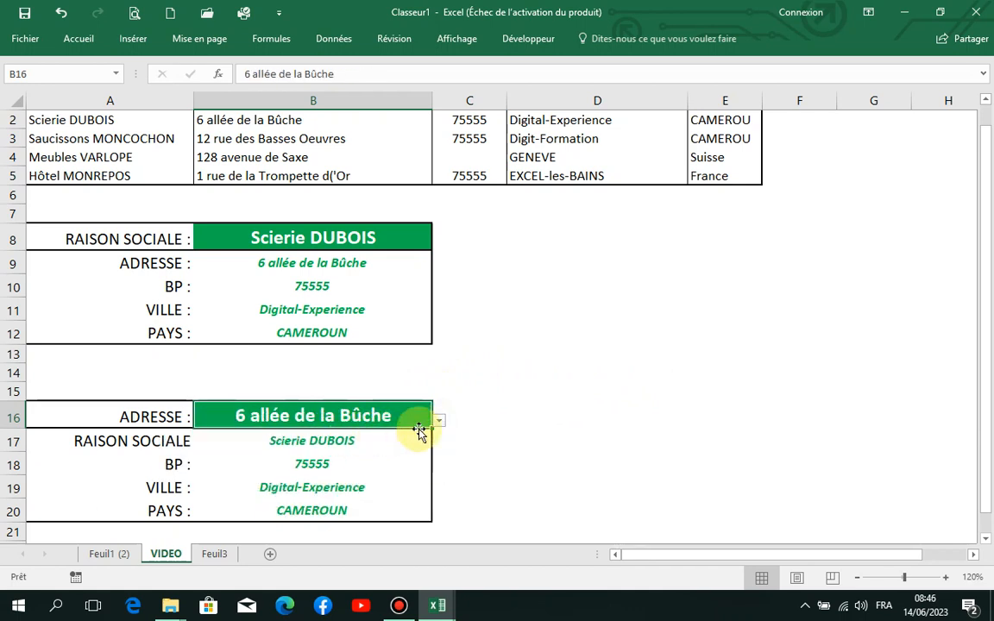
left_click(439, 422)
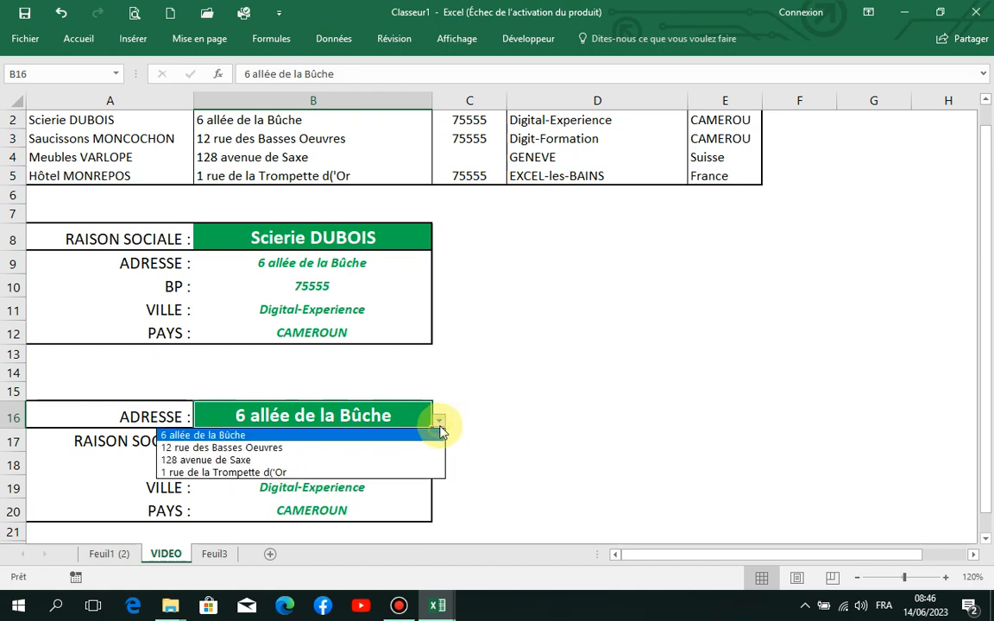
left_click(311, 460)
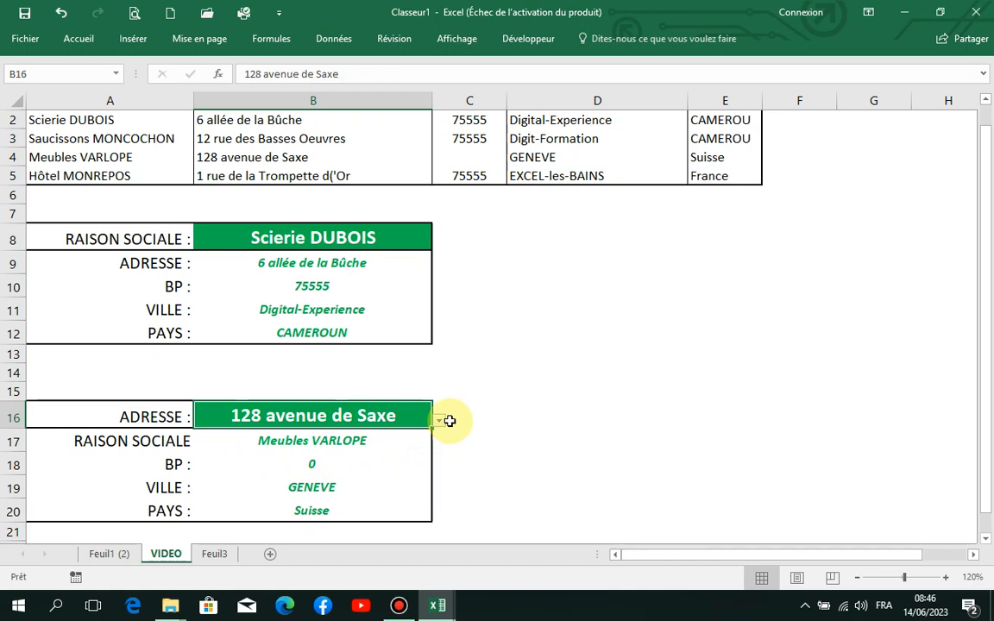
left_click(858, 578)
left_click(857, 579)
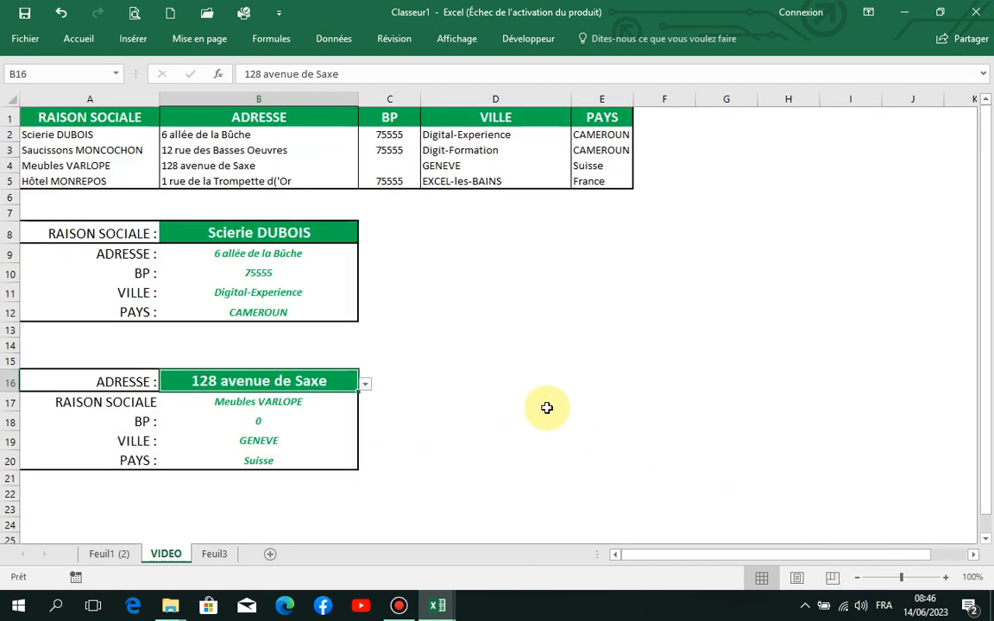